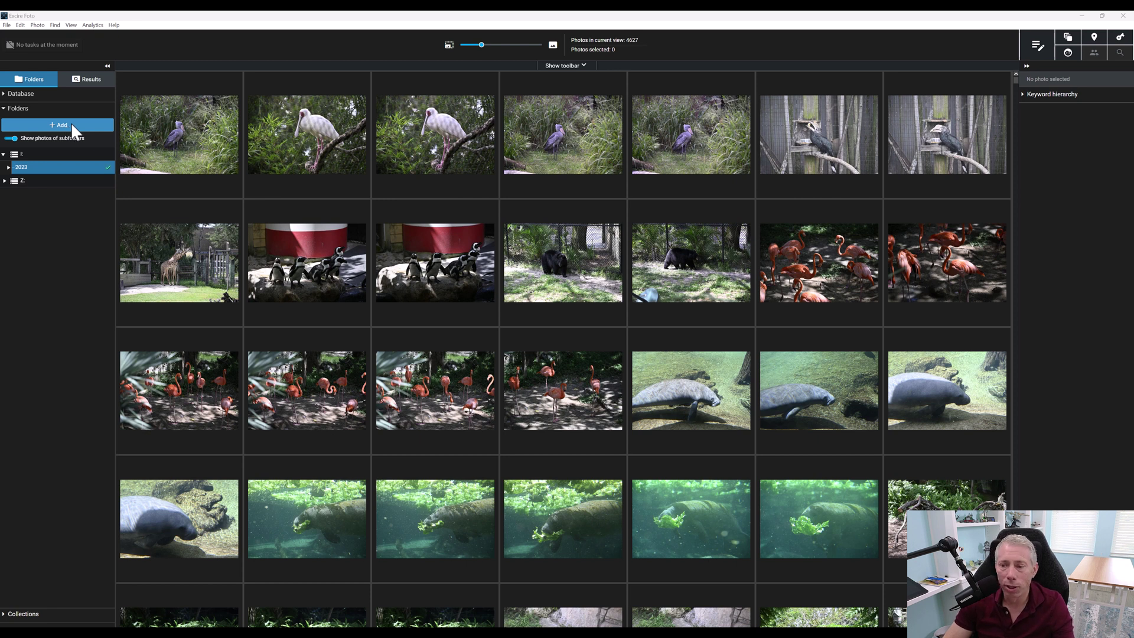
Step: View the manatee photo full size, check its Animal keyword (0.98) and camera details, then return to the grid
double_click(728, 374)
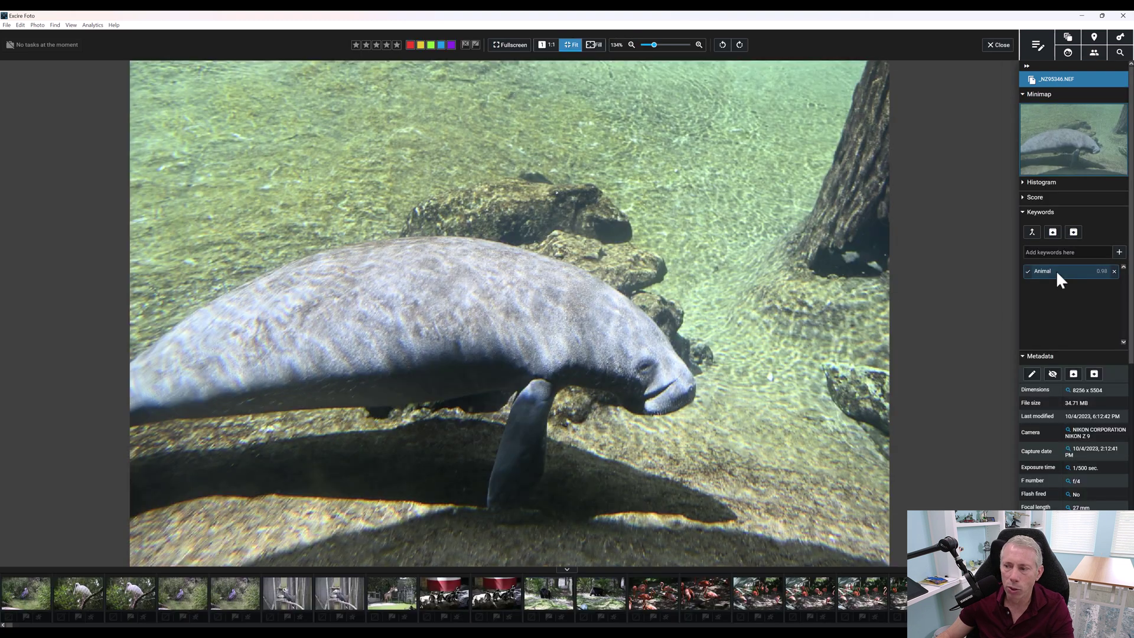
click(1046, 273)
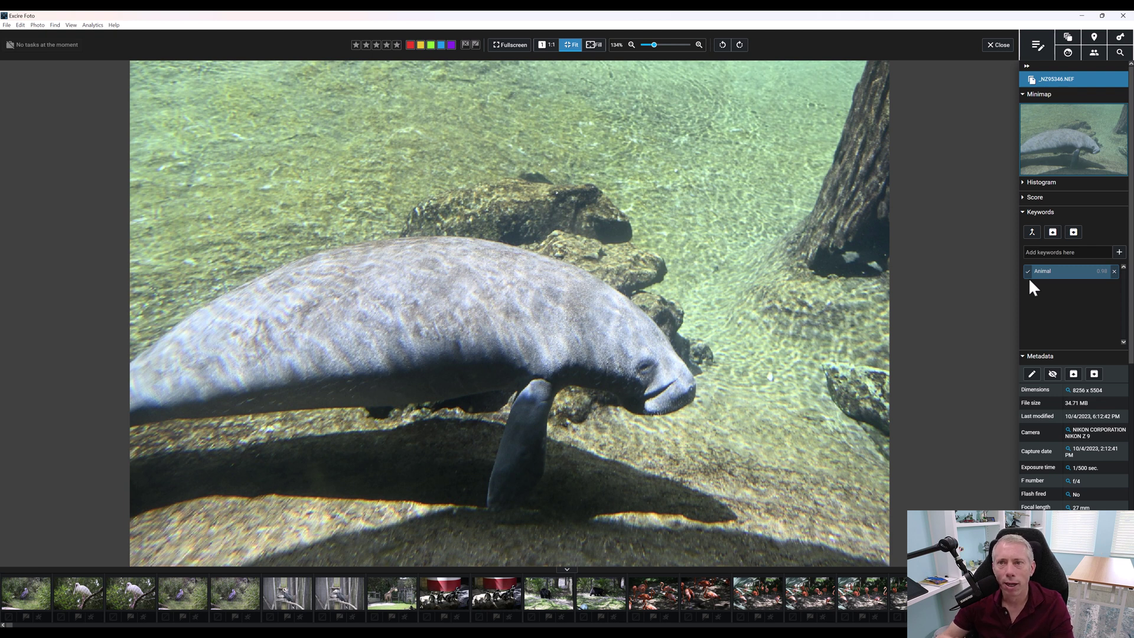
click(1002, 45)
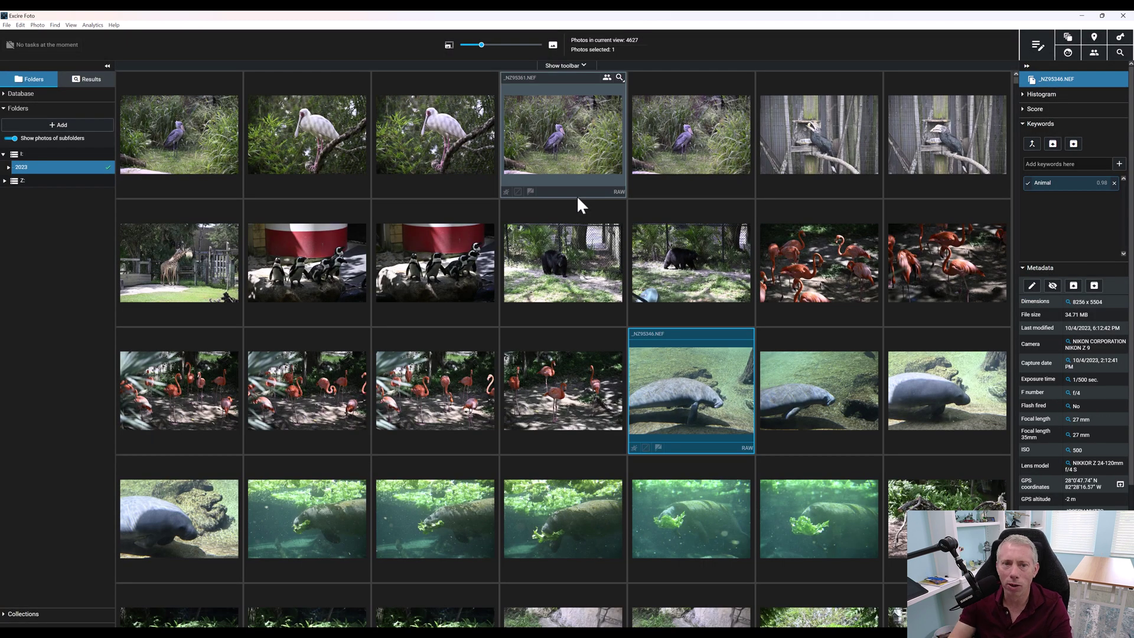
Step: Expand and collapse the 2023 and Z: drive folder trees, then expand the Collections section
click(8, 166)
click(7, 166)
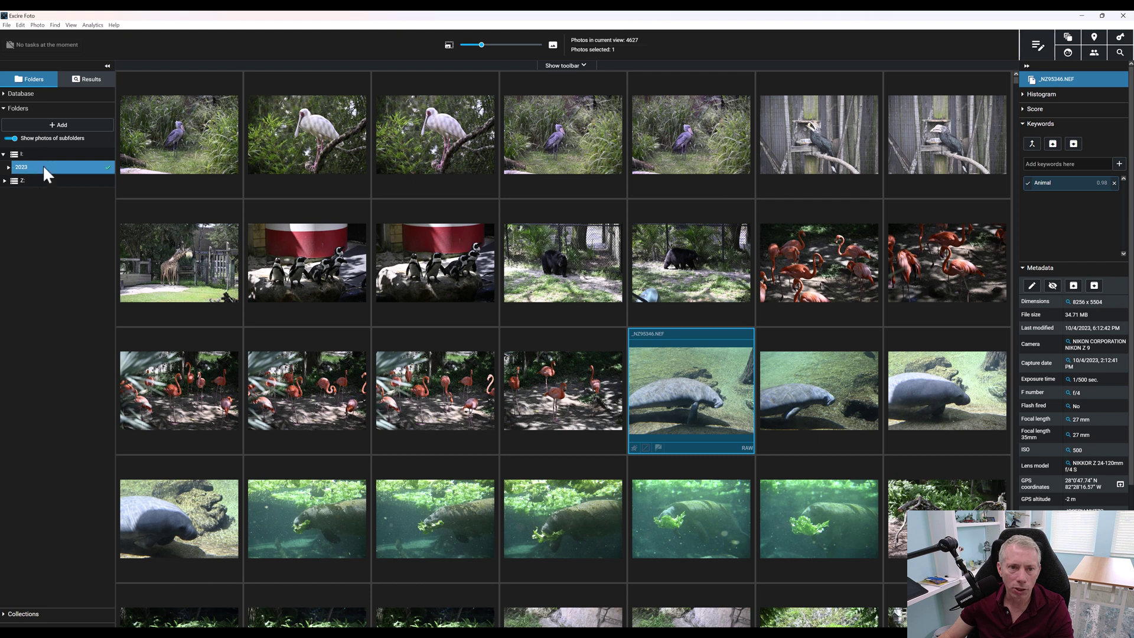
click(4, 181)
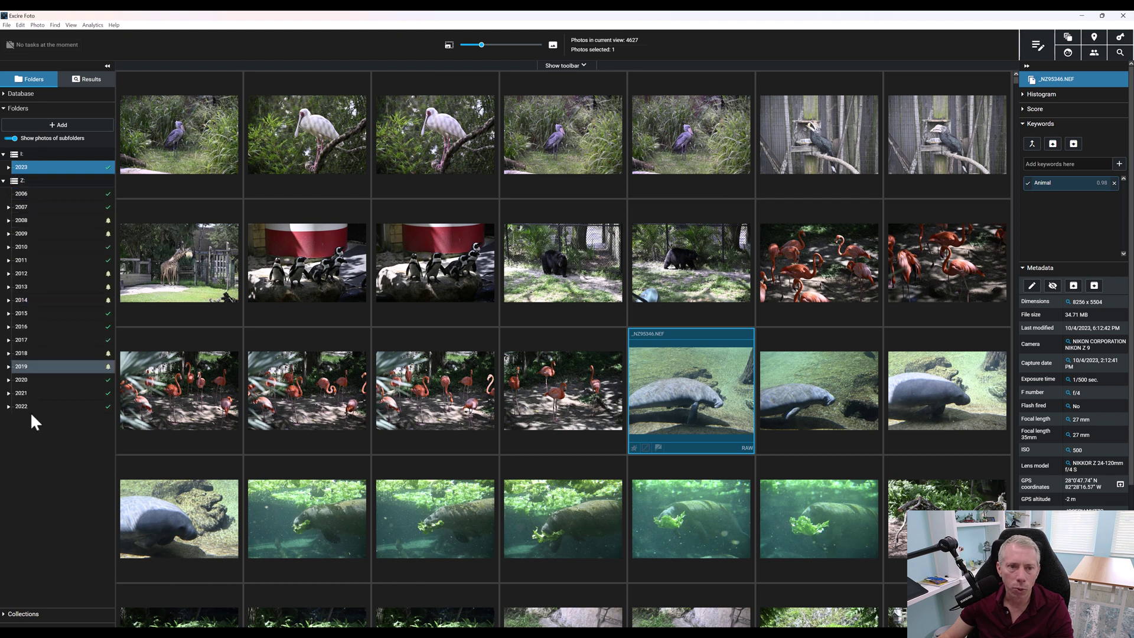
click(4, 180)
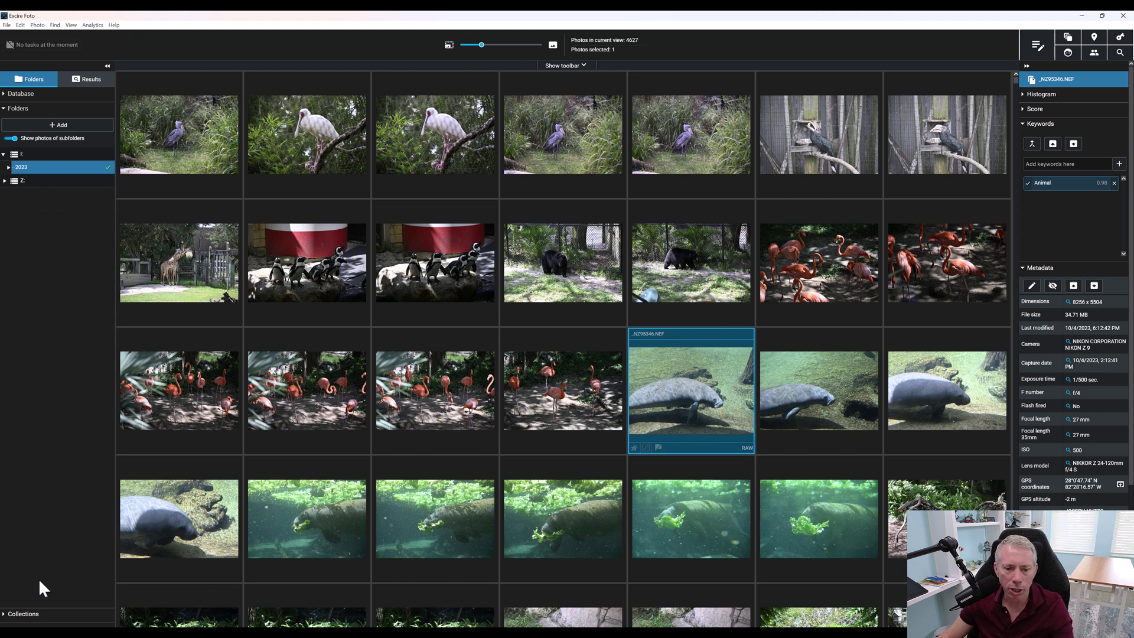
click(8, 615)
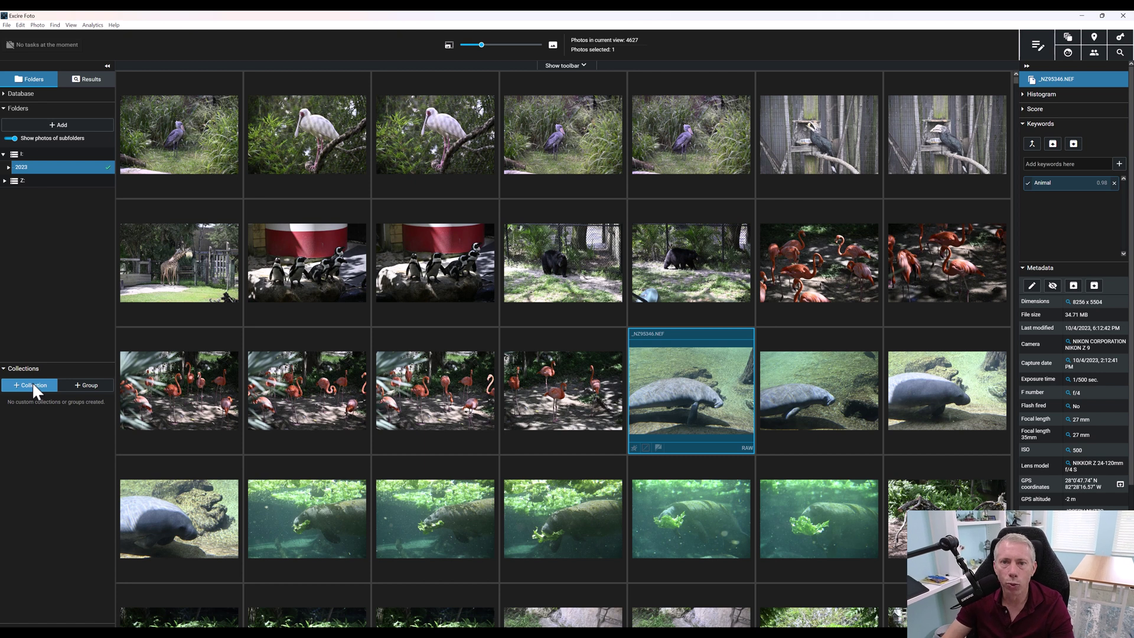
Step: Re-expand the Z: drive's year folders, scroll through them, and collapse the list again
mouse_move(401, 81)
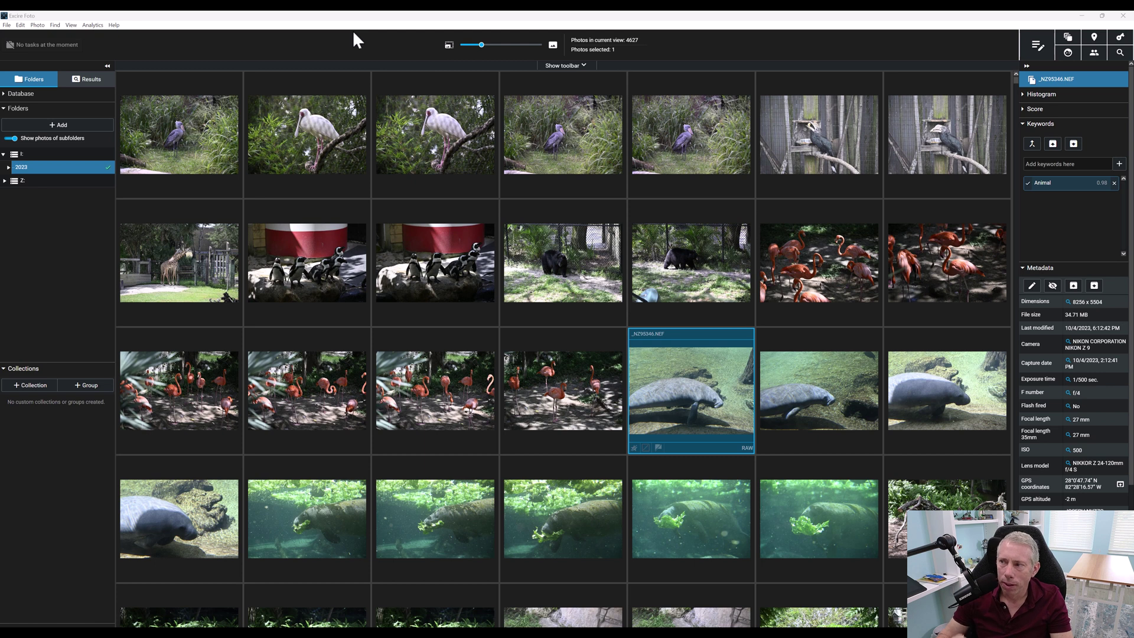
click(5, 180)
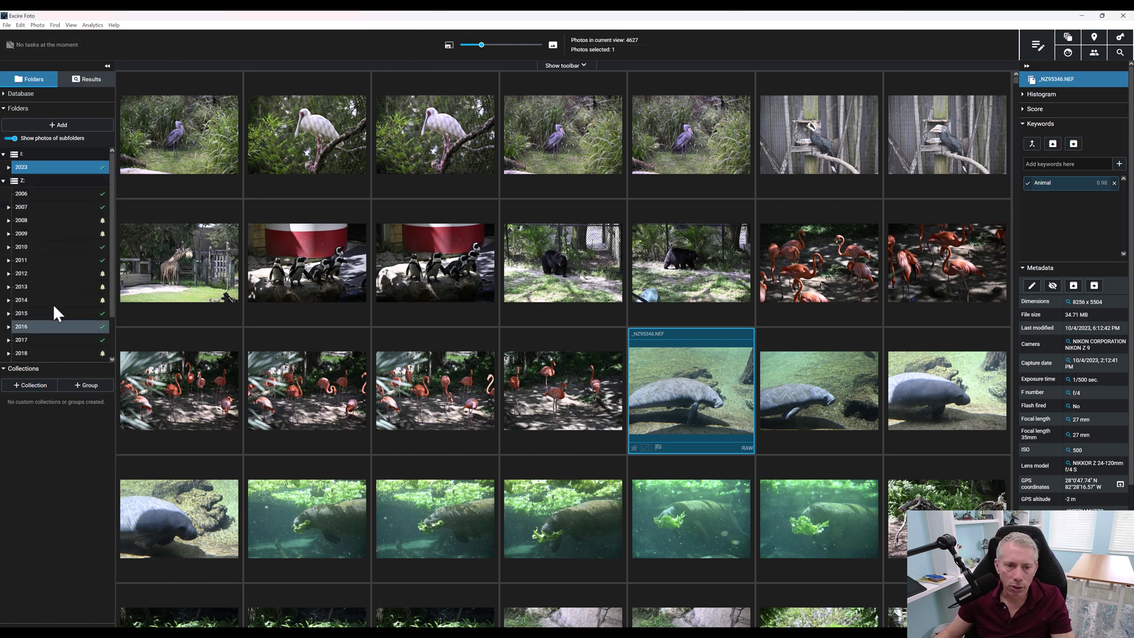
scroll(48, 287, down, 2)
scroll(49, 287, up, 3)
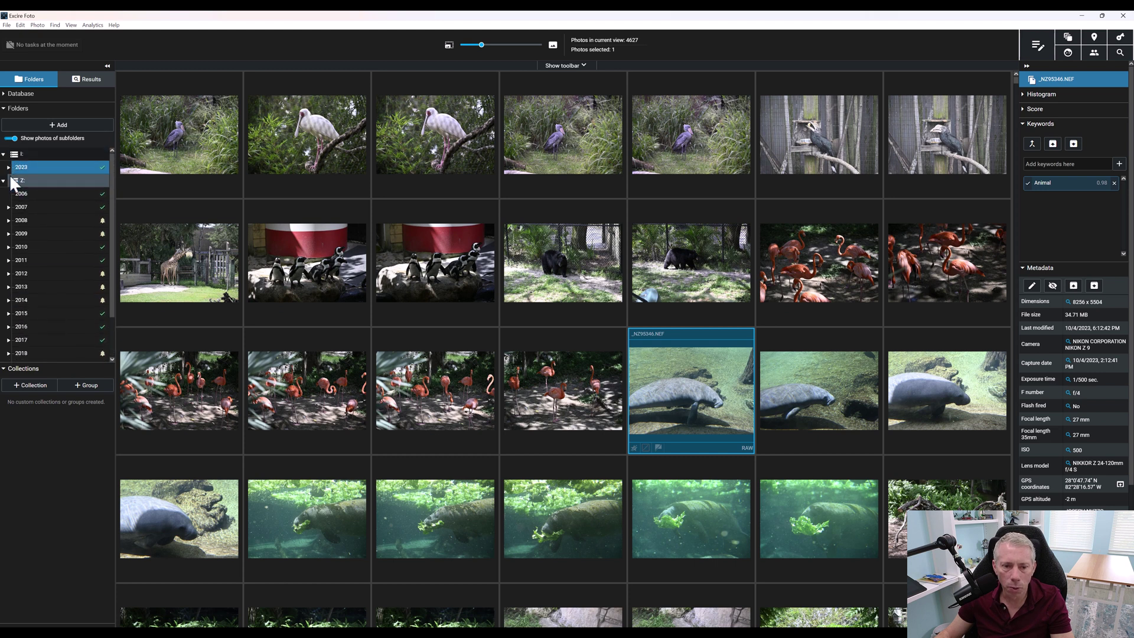
click(4, 180)
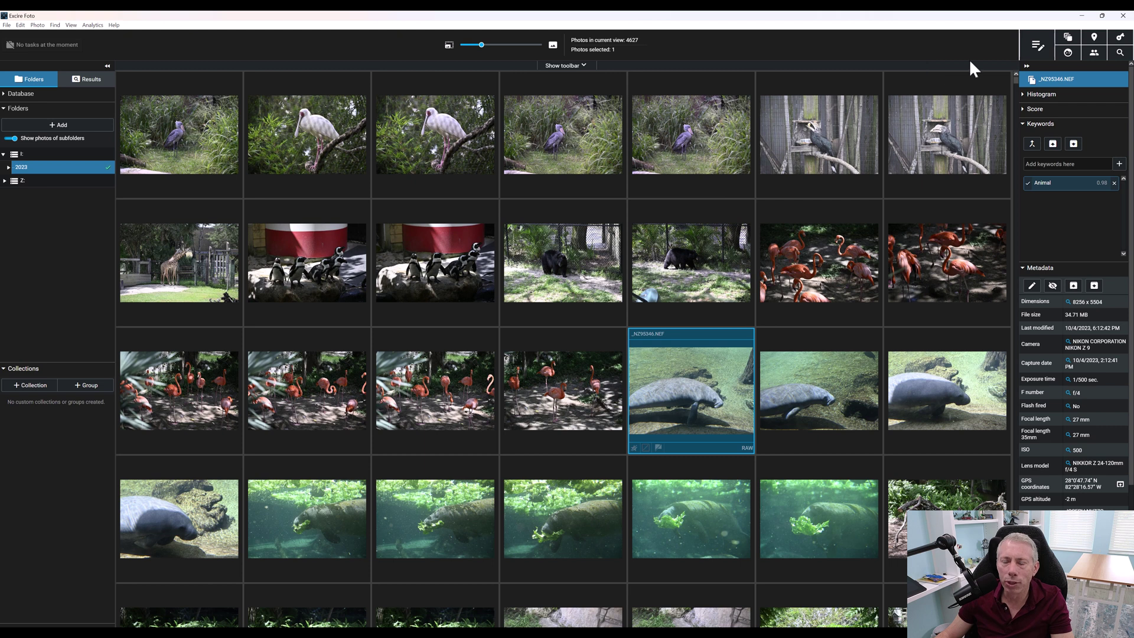
Step: Run a text-prompt search for 'manatee', returning 100 matching photos
click(1038, 44)
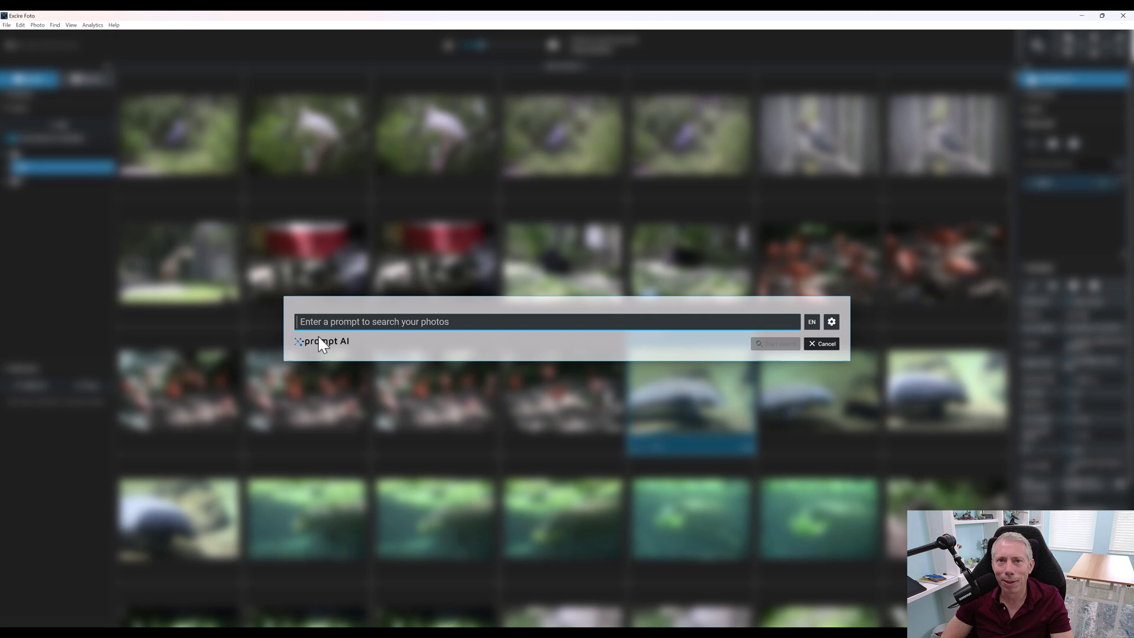
text(ma)
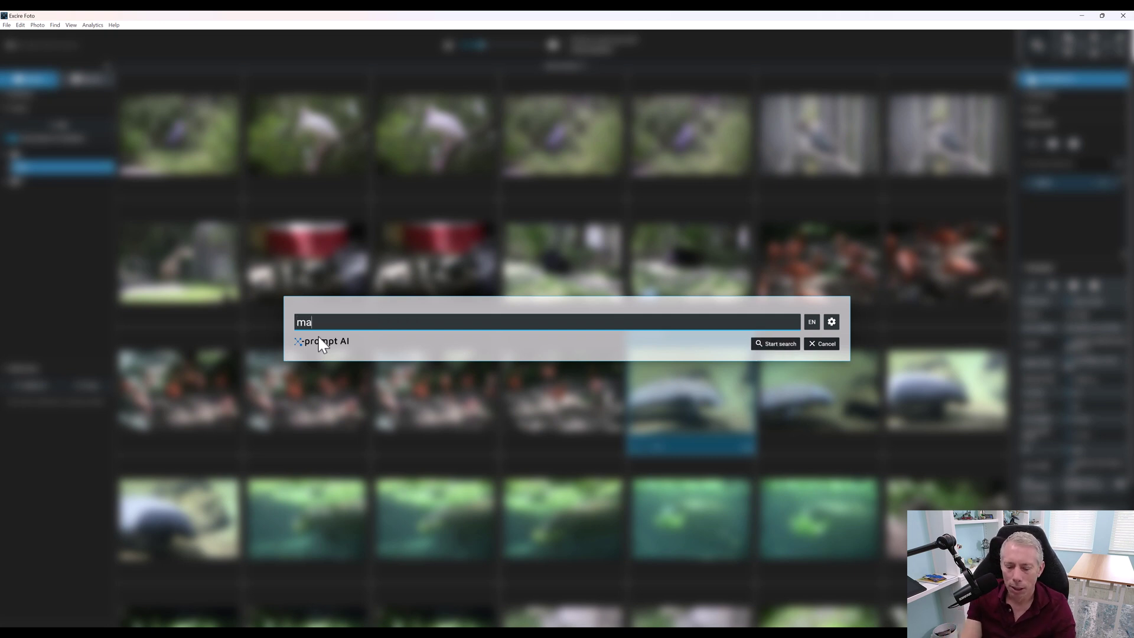
text(natee)
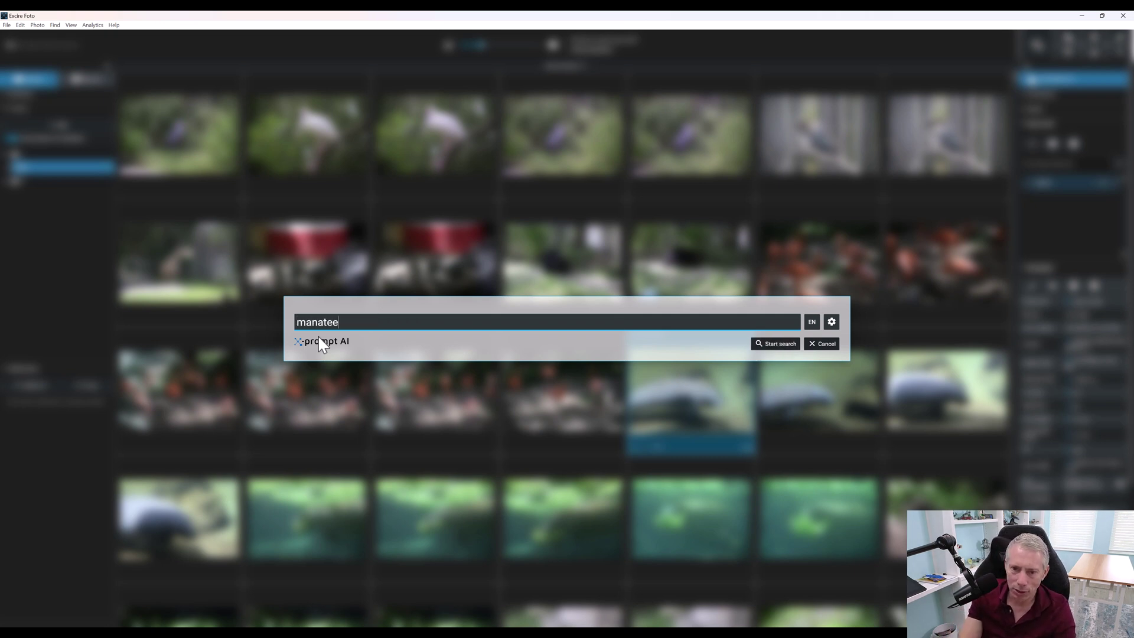
key(Return)
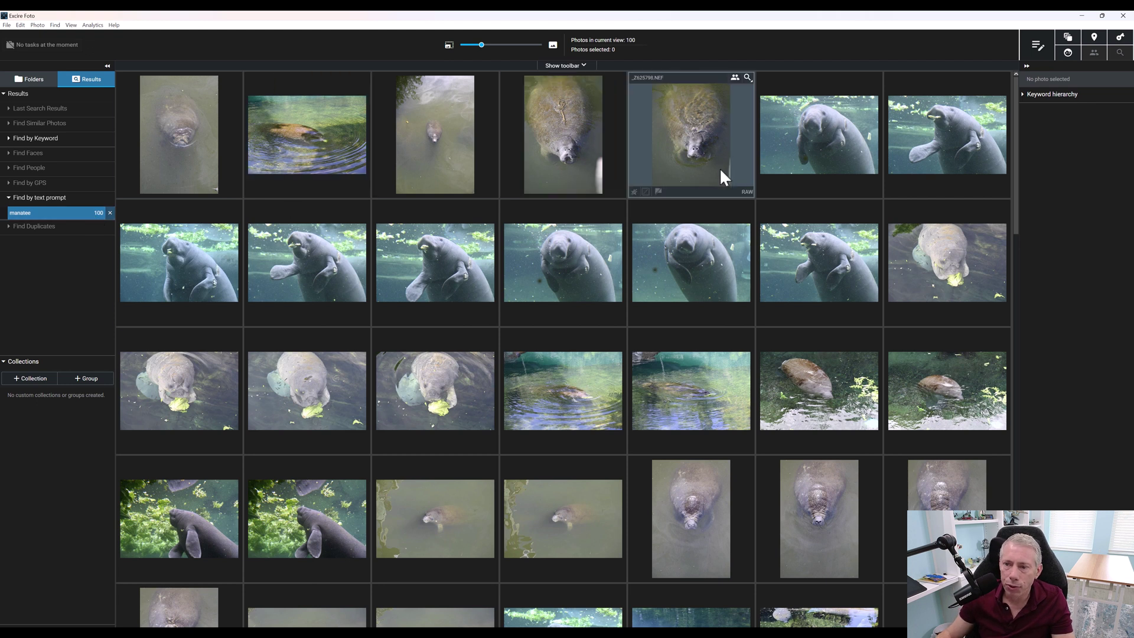
scroll(720, 178, down, 5)
scroll(717, 196, down, 5)
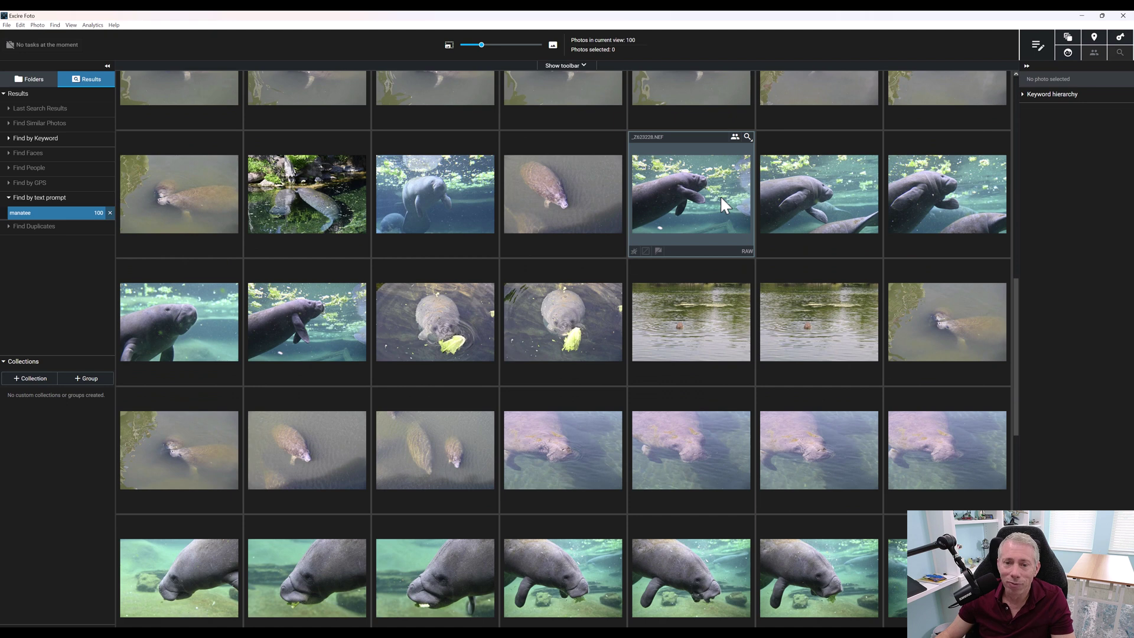
scroll(715, 195, down, 5)
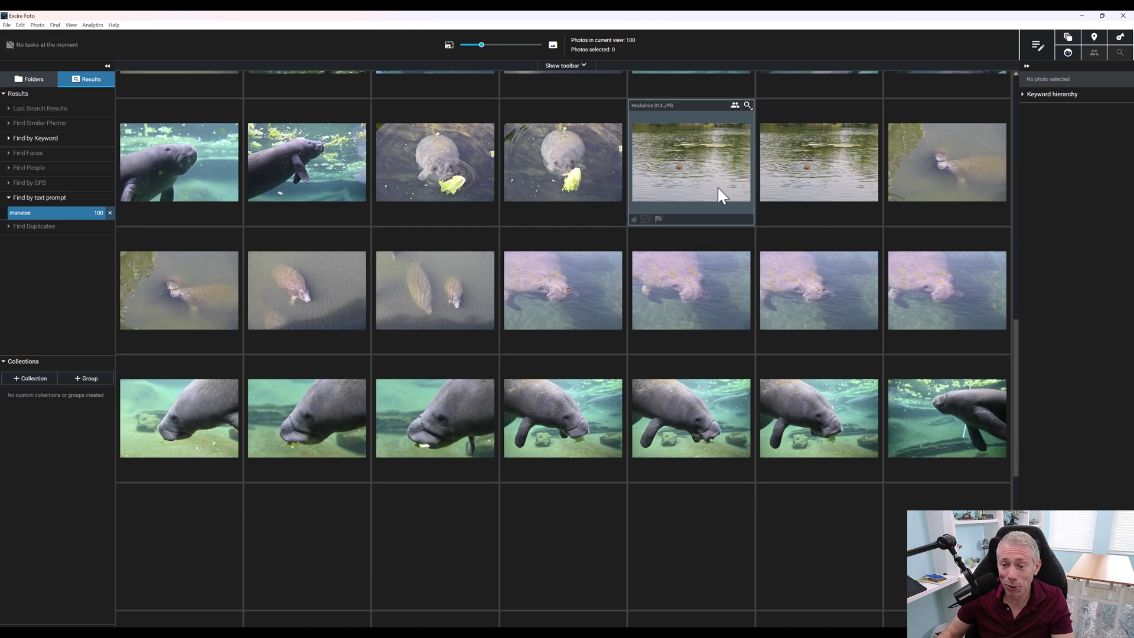
scroll(672, 227, down, 4)
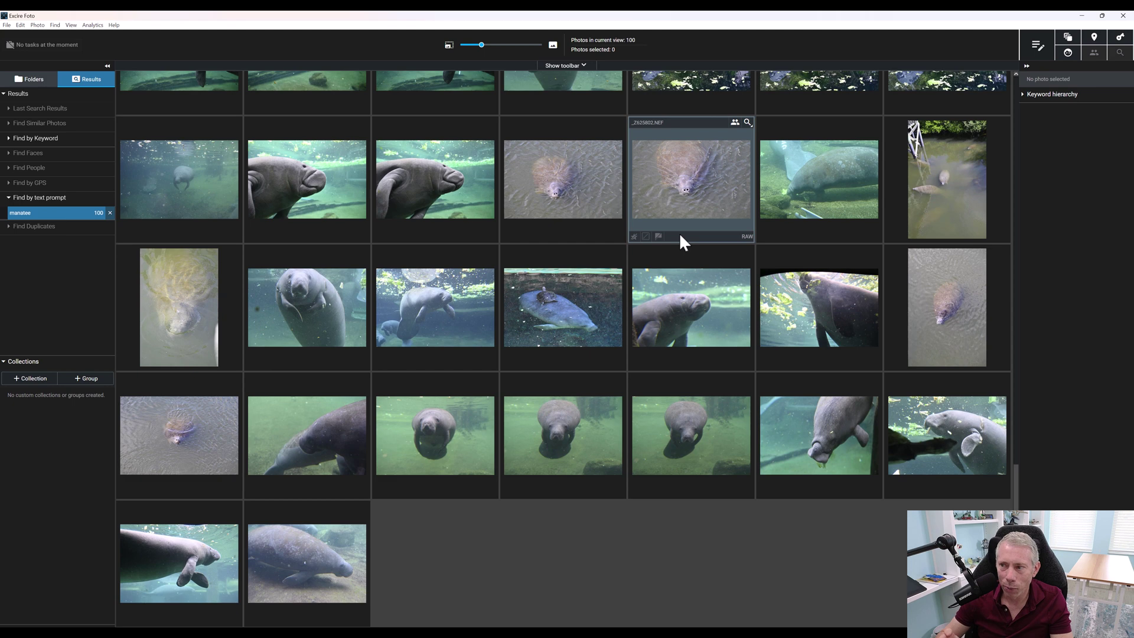
scroll(637, 214, up, 5)
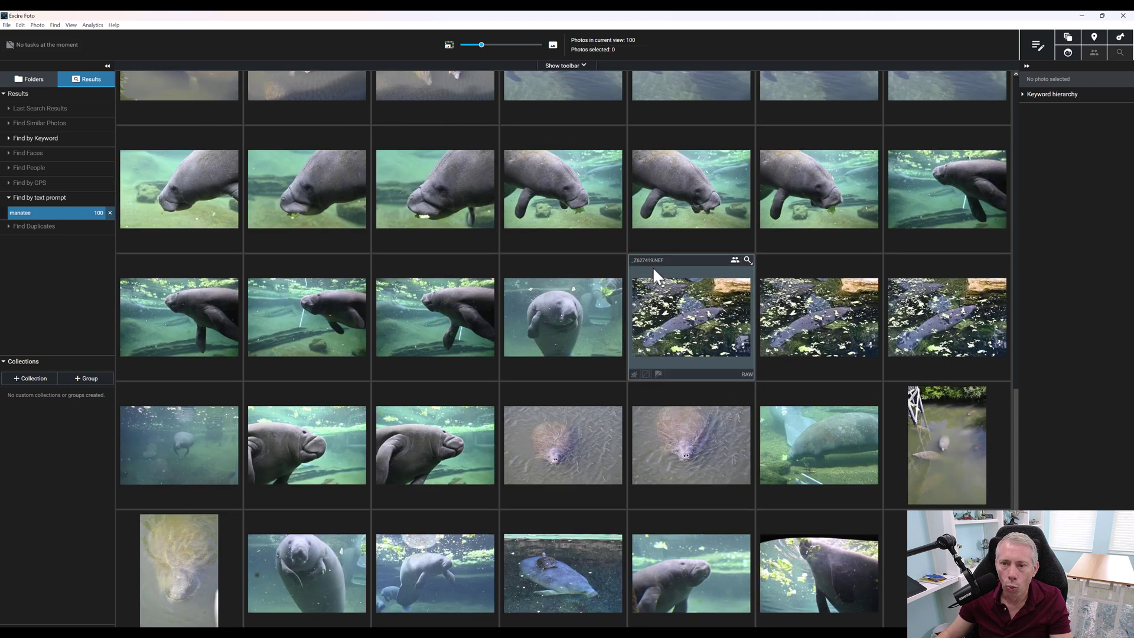
scroll(655, 295, up, 8)
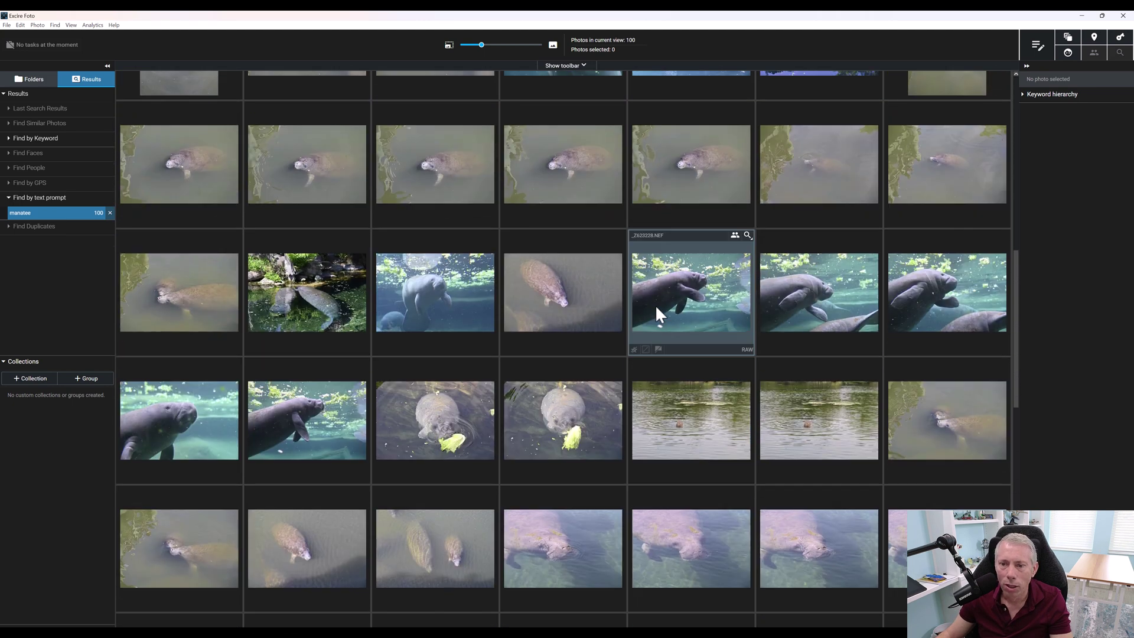
scroll(659, 307, up, 6)
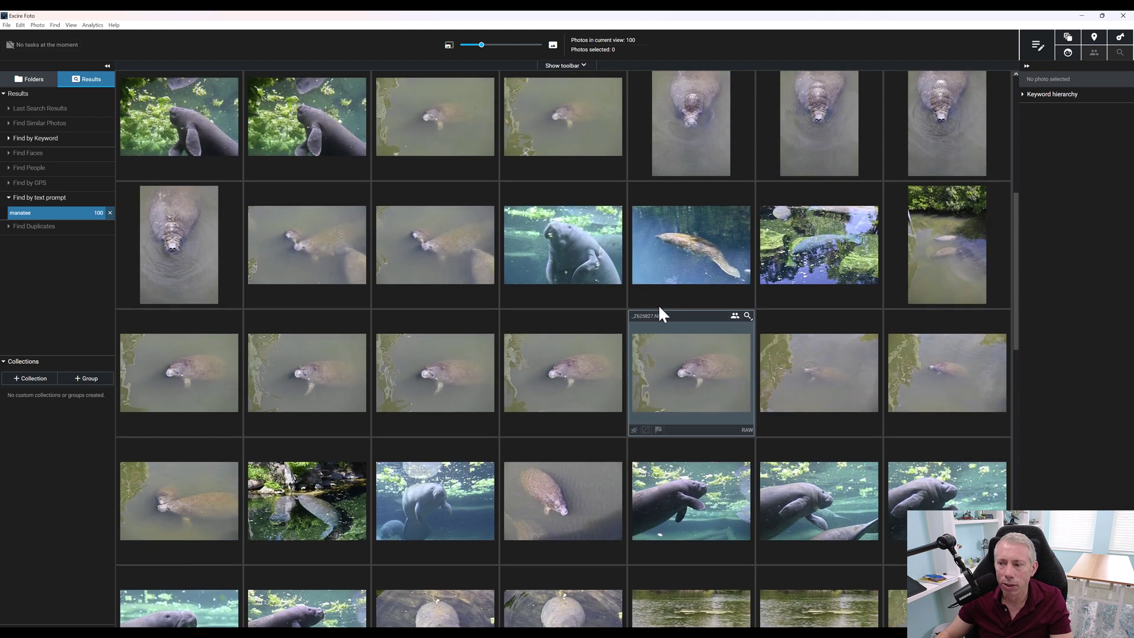
scroll(665, 310, up, 5)
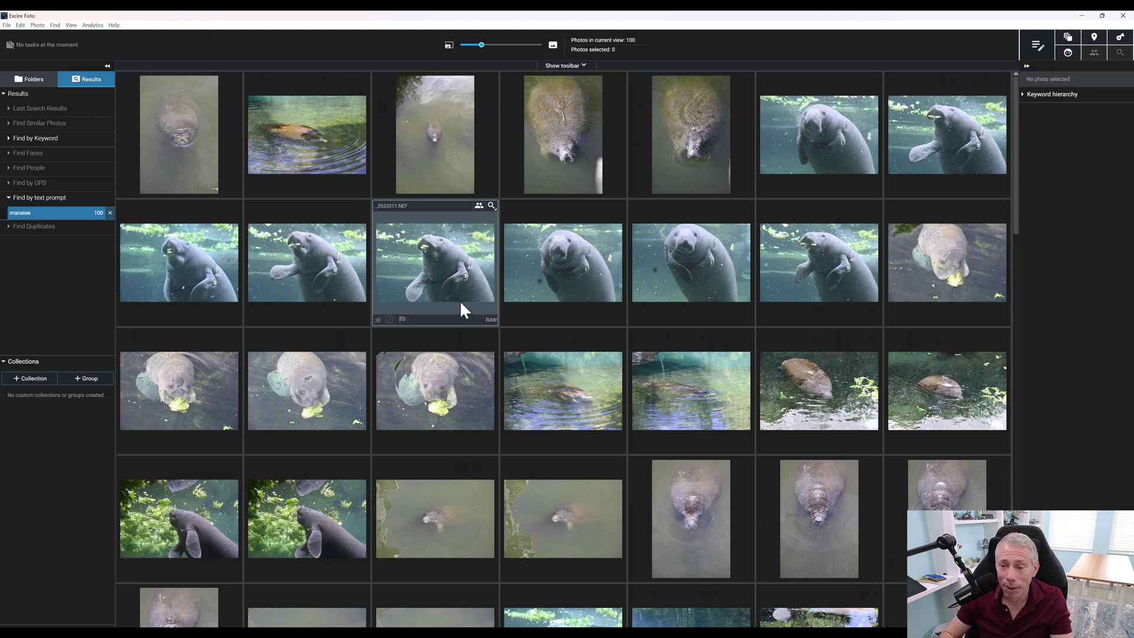
double_click(561, 396)
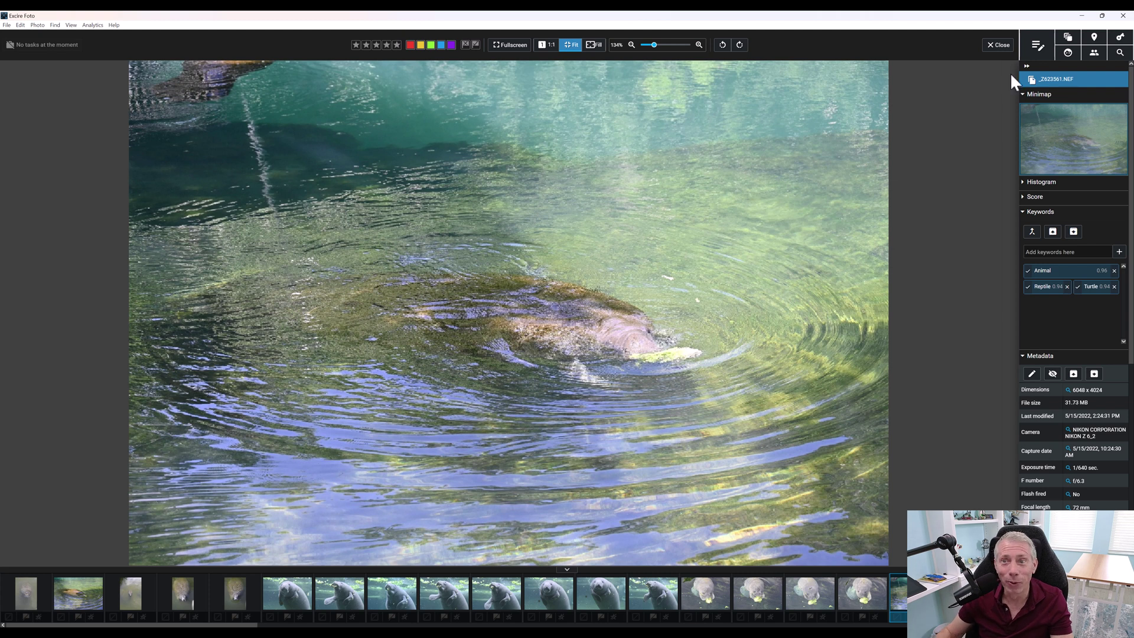
click(998, 45)
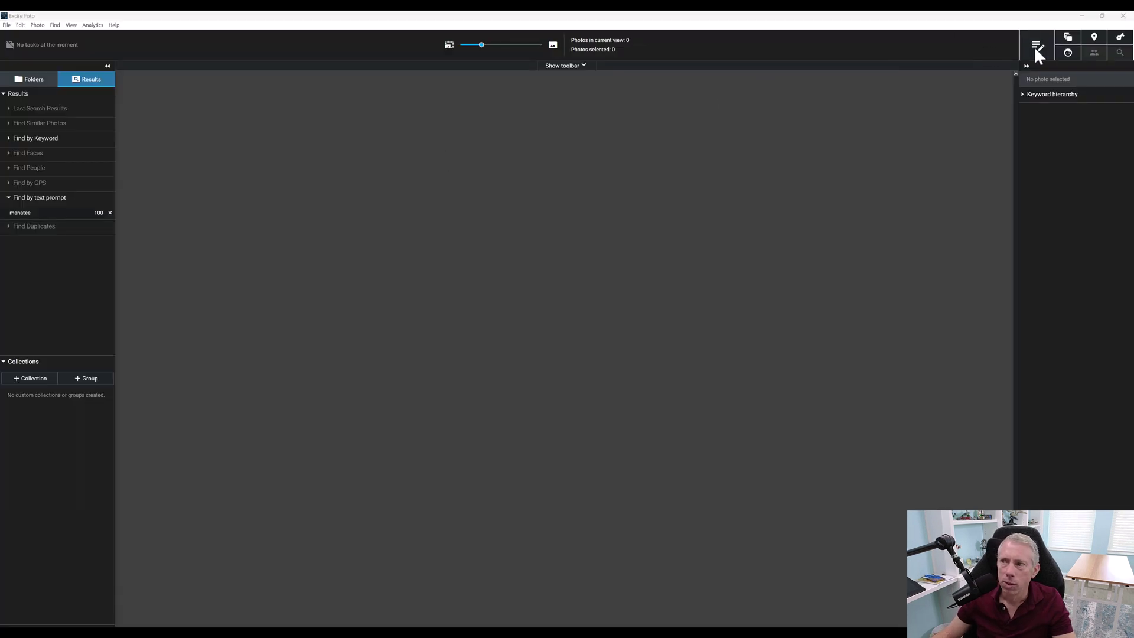
Step: Run a text-prompt search for 'yellow'
click(1036, 46)
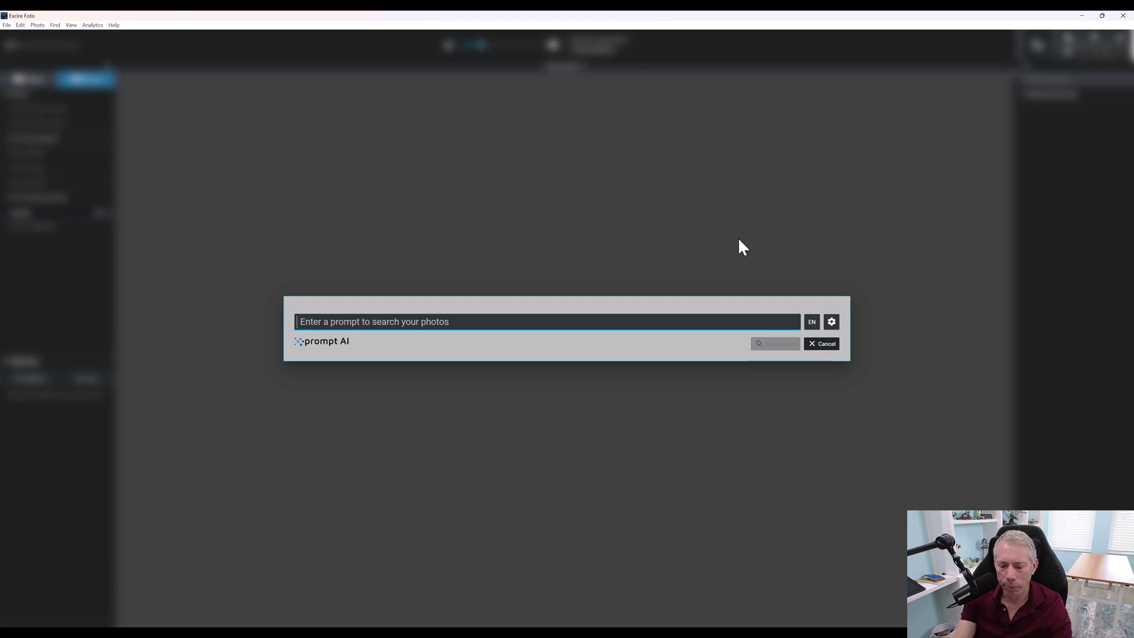
text(yellow)
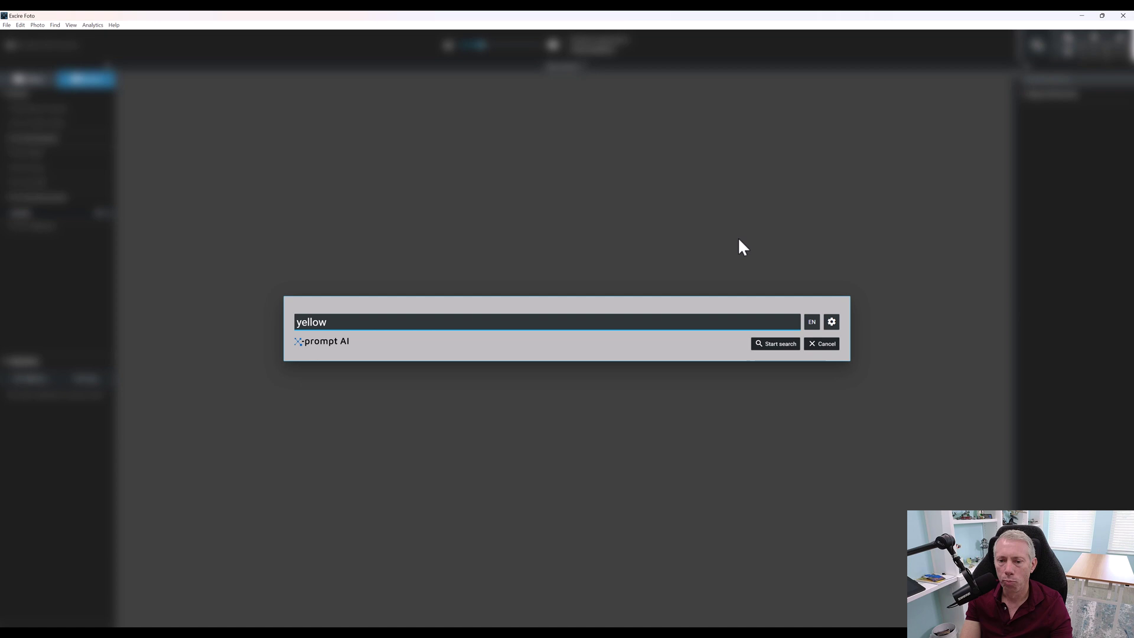
key(Return)
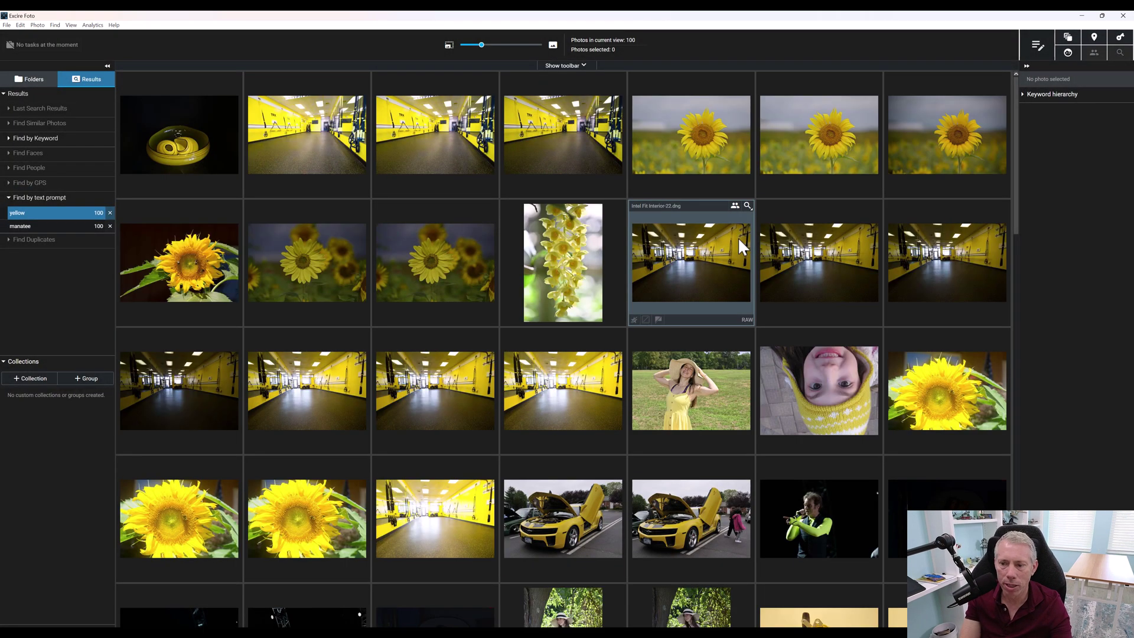
Step: Run a text-prompt search for 'blue car', listing 100 blue car and truck results
click(1041, 41)
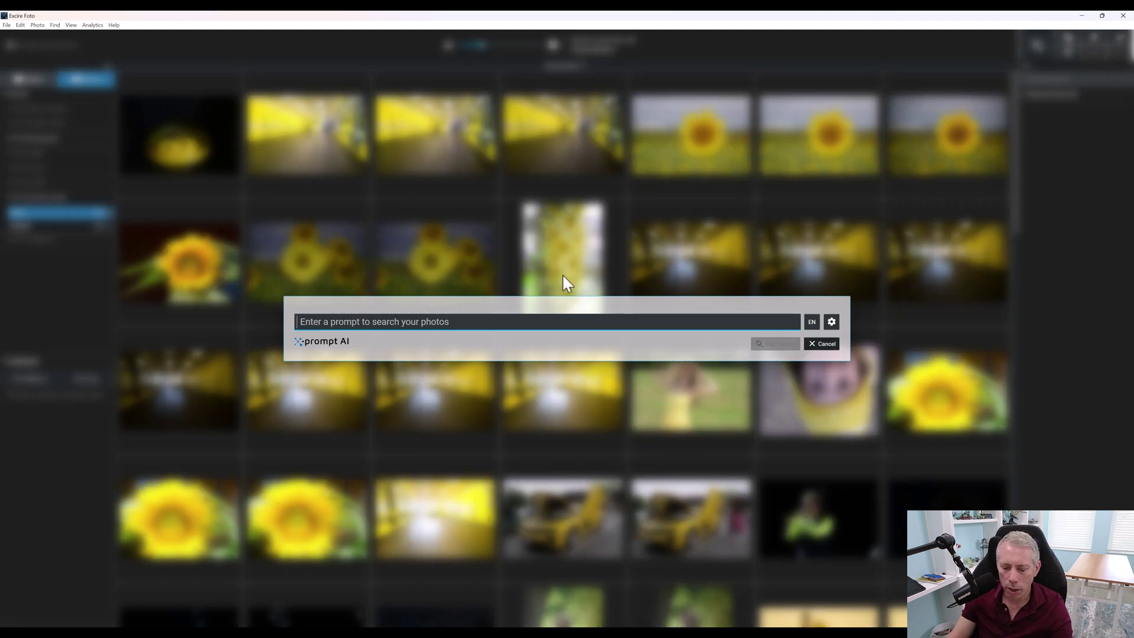
text(blue car)
key(Return)
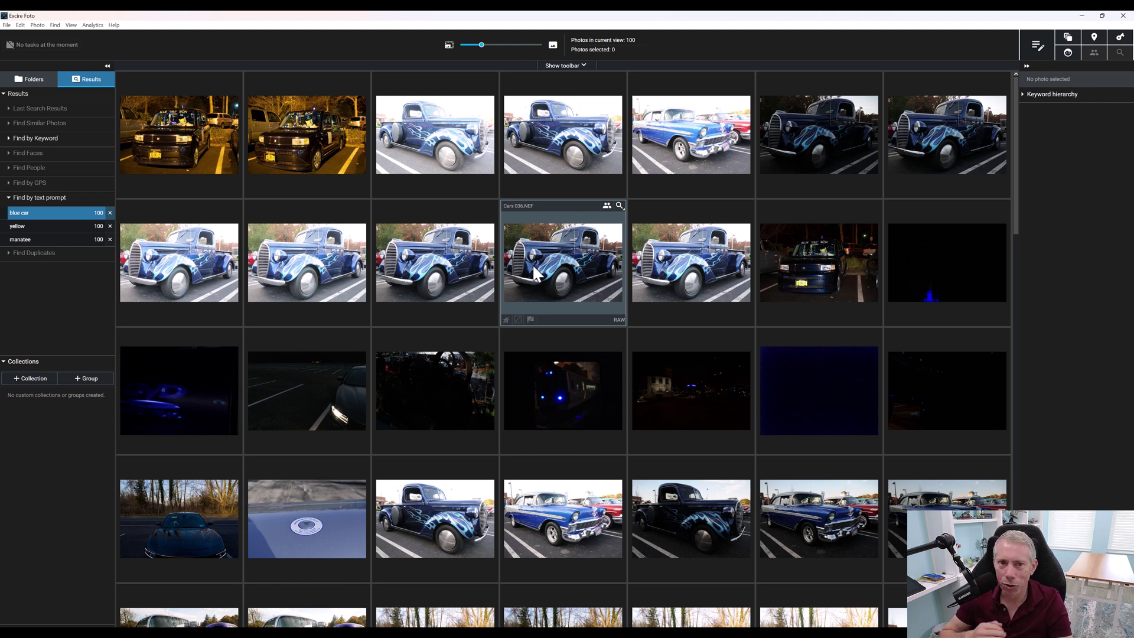
Step: Open Find by GPS and zoom the map out and pan it toward Bradenton on Tampa Bay
click(1095, 36)
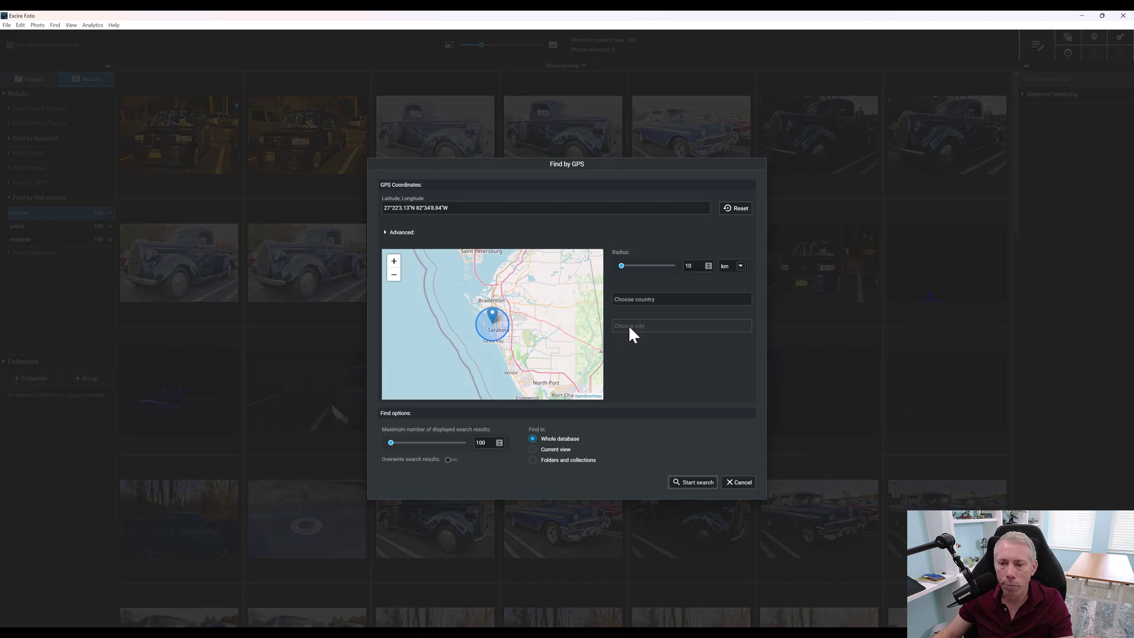
scroll(497, 328, up, 2)
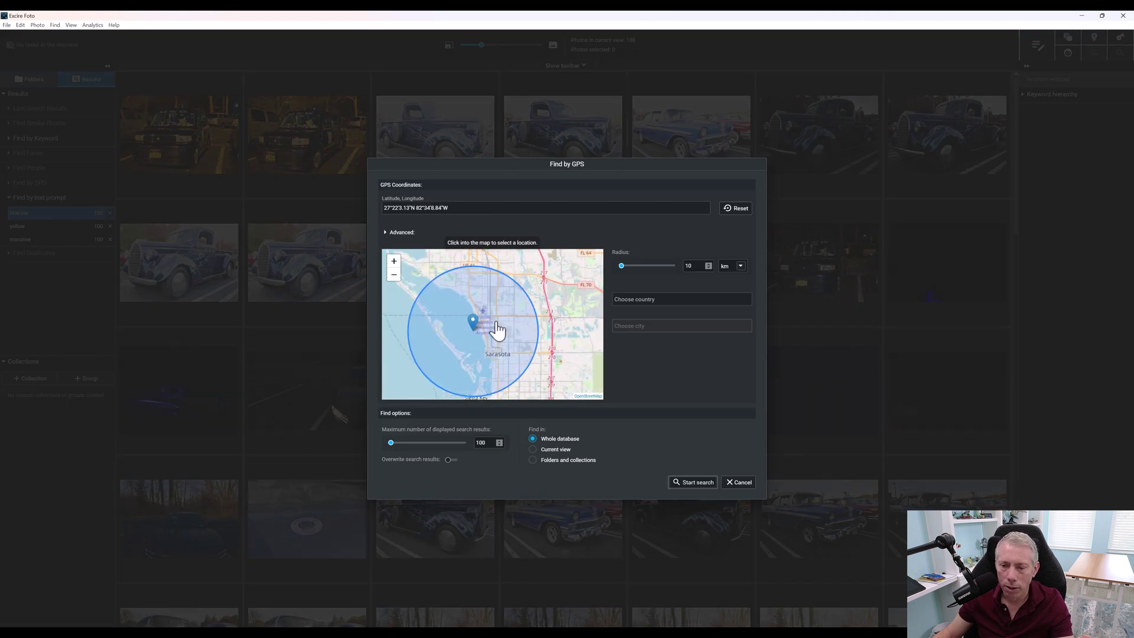
click(394, 274)
click(394, 274)
click(394, 274)
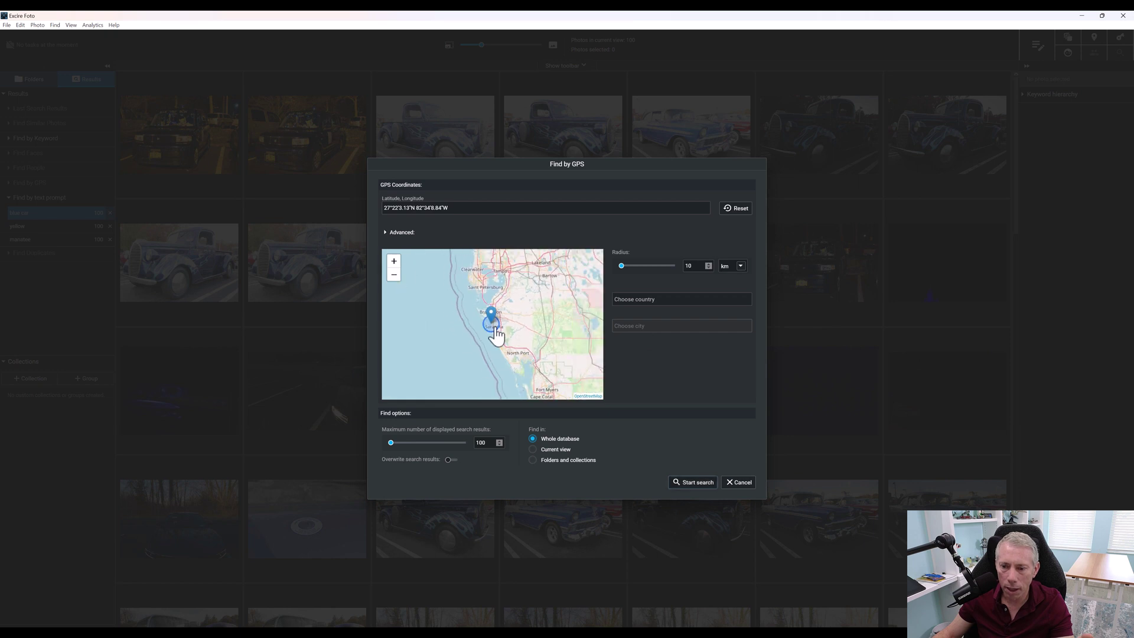
scroll(496, 319, up, 3)
drag(496, 316, 533, 321)
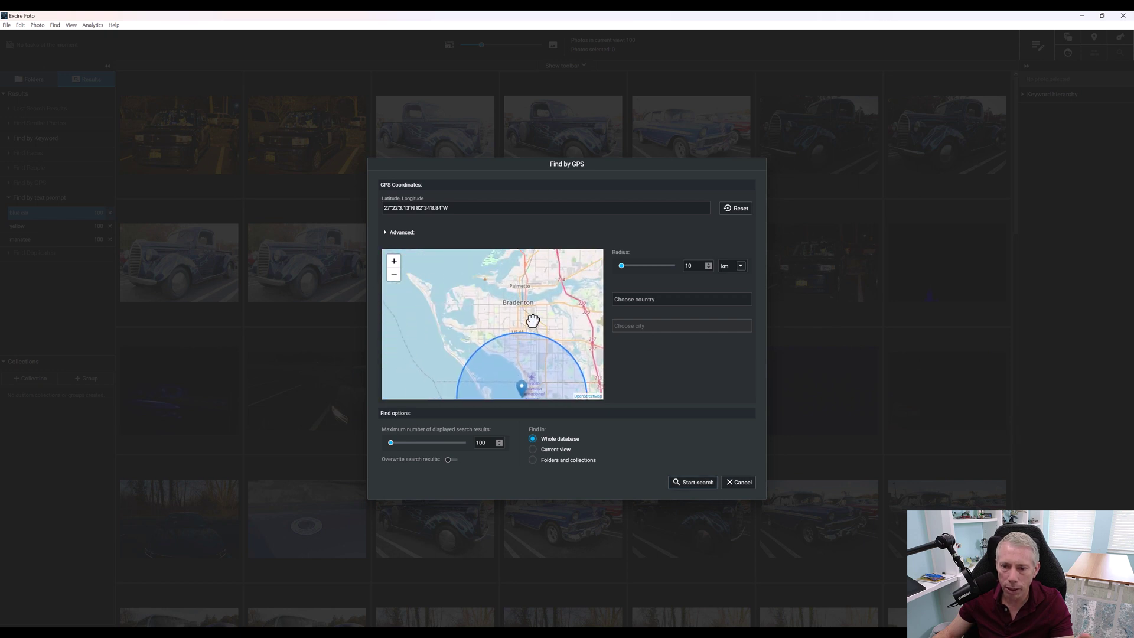
scroll(507, 310, down, 2)
Step: Place the search point on the coast near St. Petersburg with a 10 km radius and search
click(499, 319)
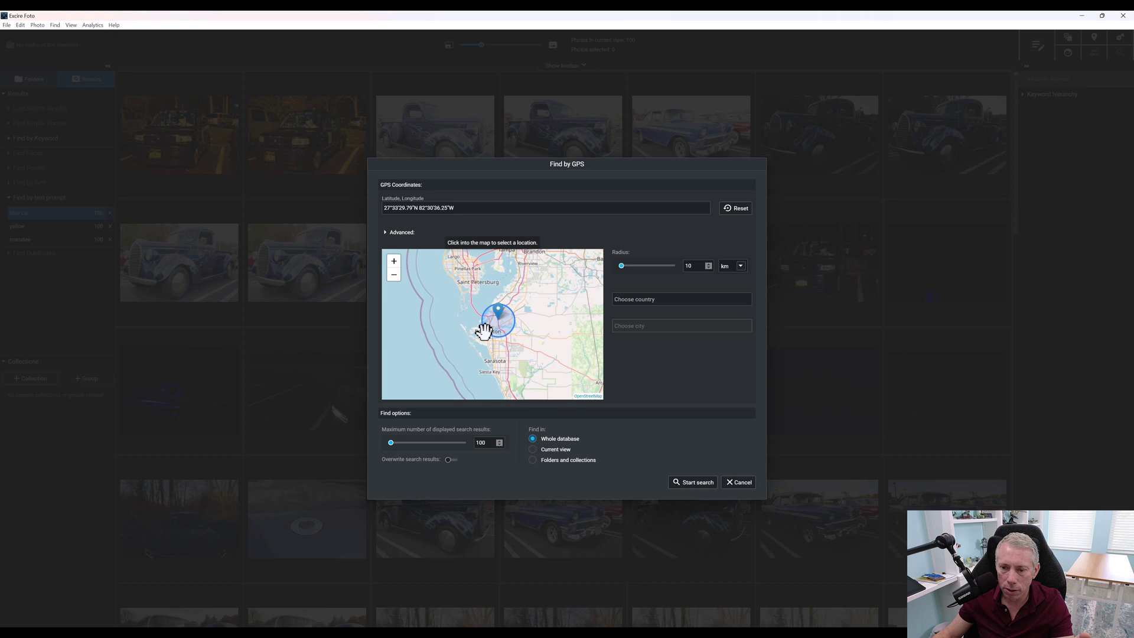
click(470, 280)
scroll(470, 280, up, 2)
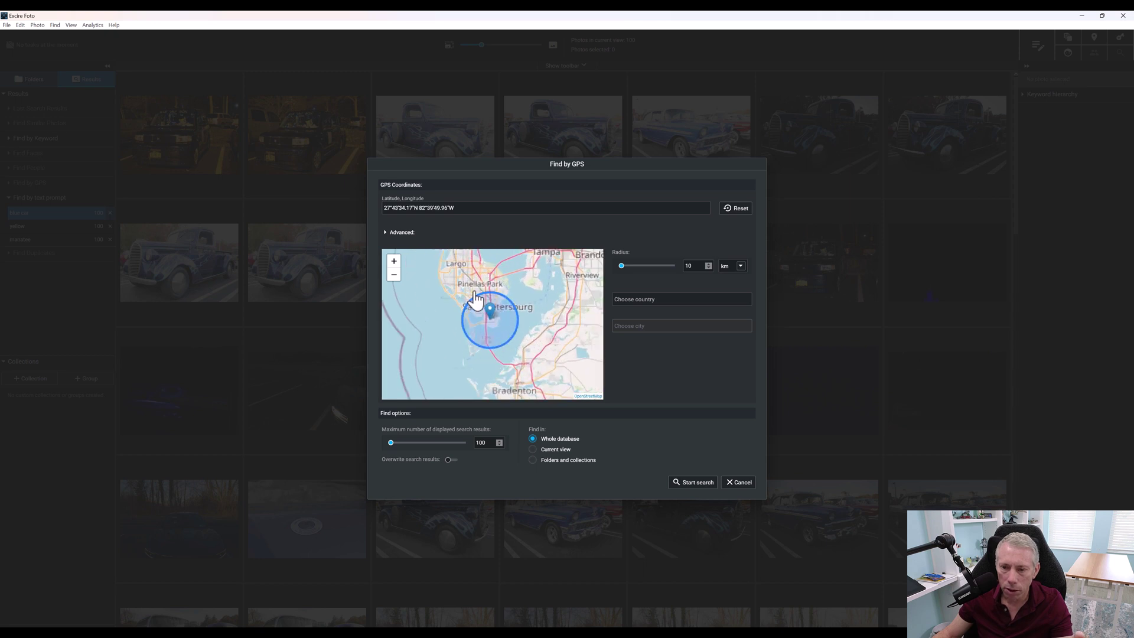
scroll(483, 331, down, 1)
click(487, 329)
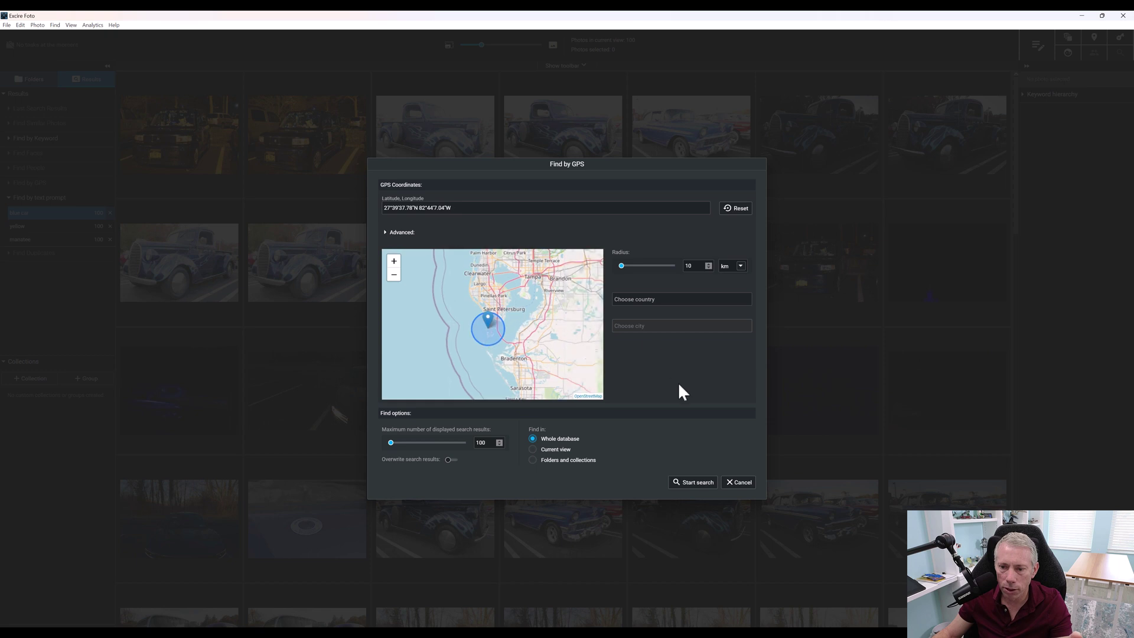
click(716, 486)
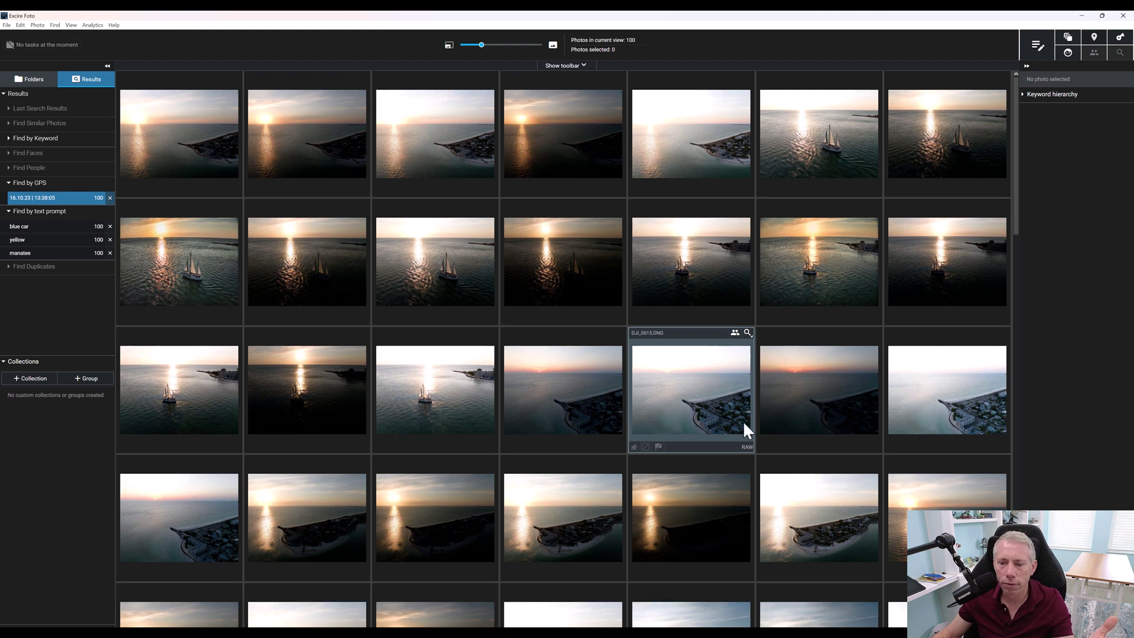
Step: Browse the aerial sunset GPS results, then bring up the Find by Keyword dialog
scroll(750, 421, down, 3)
scroll(754, 416, down, 2)
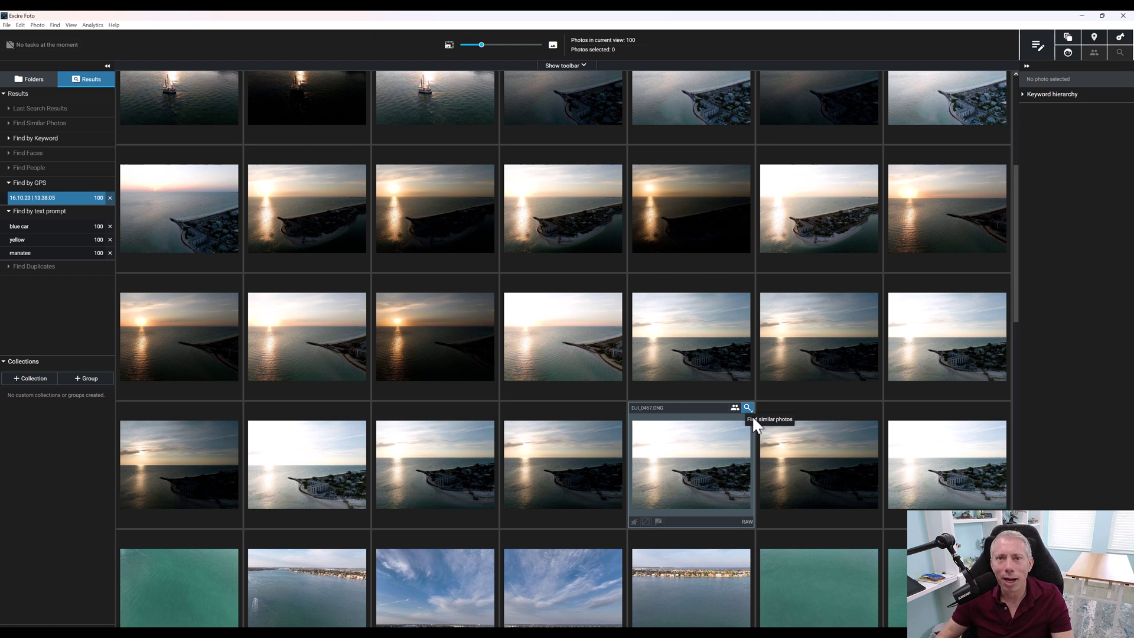
scroll(725, 150, up, 5)
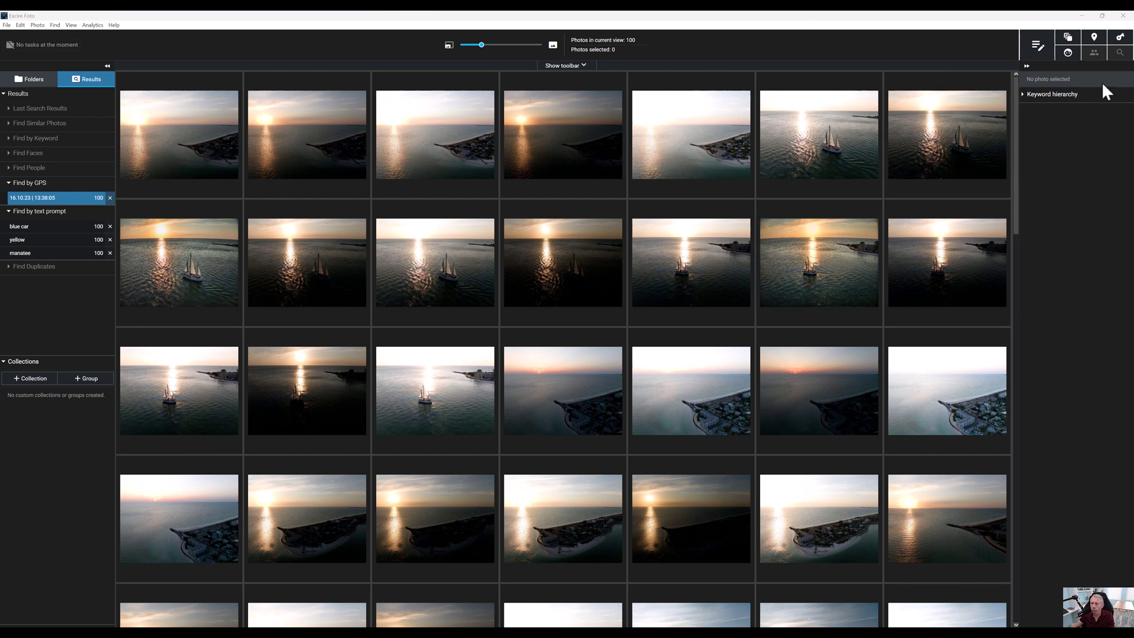
click(1122, 39)
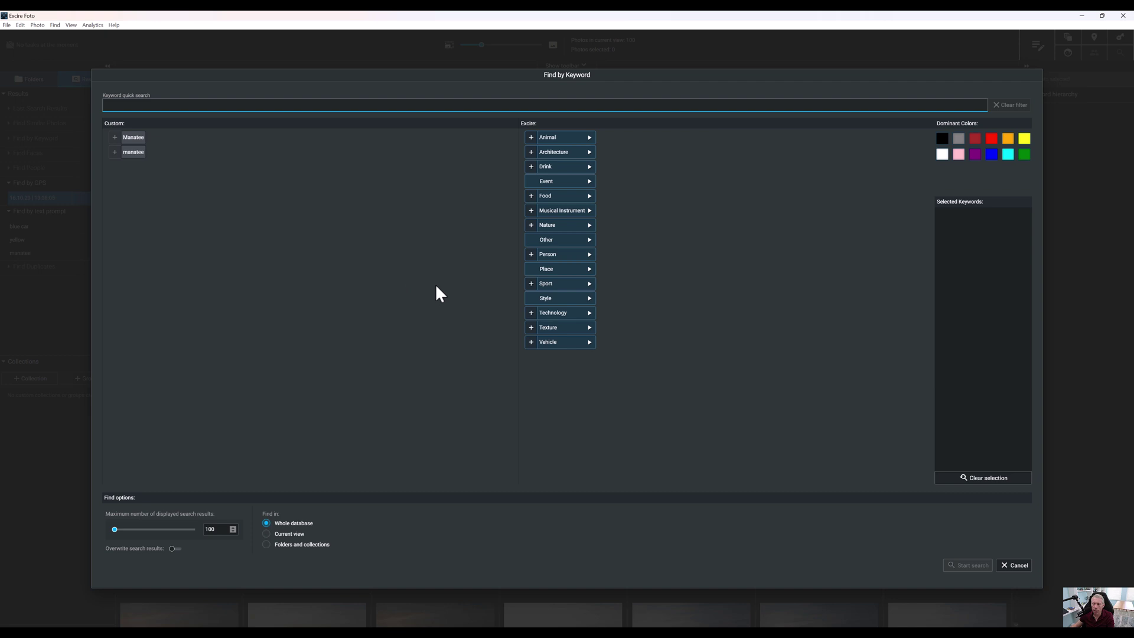
Step: Search by the Dolphin keyword under Animal > Marine Animal and browse its 89 results
click(531, 139)
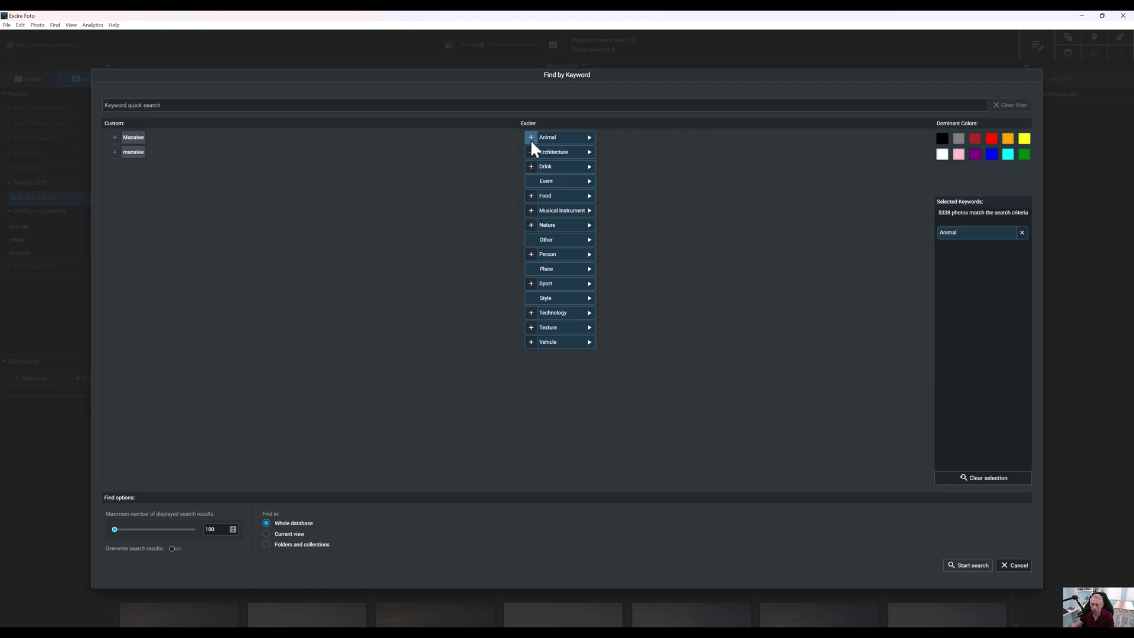
click(589, 137)
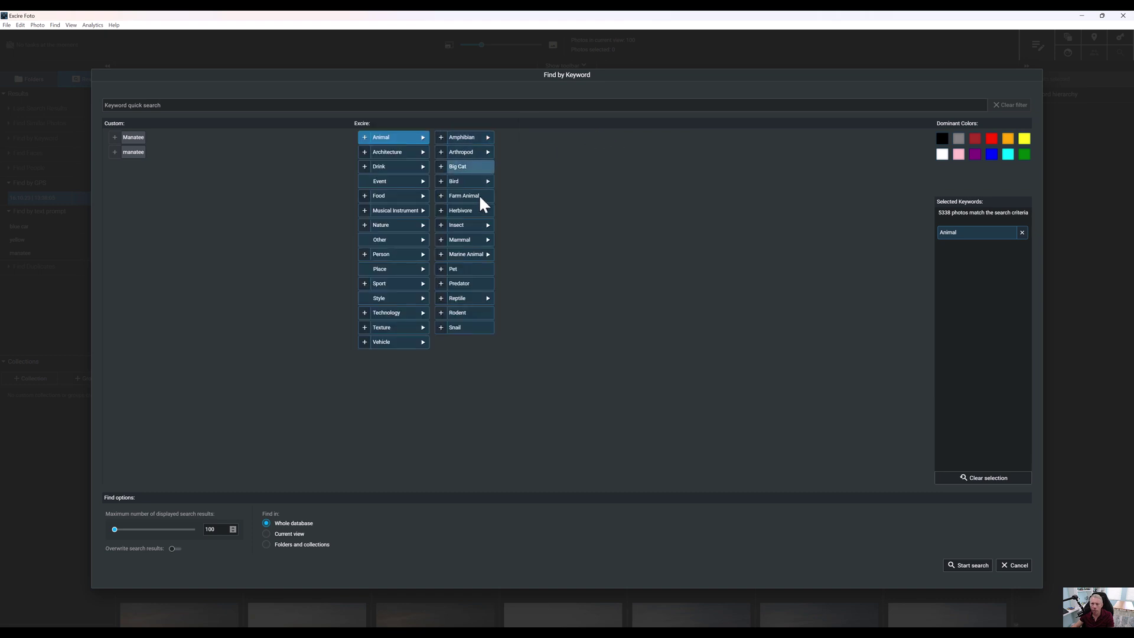
click(488, 239)
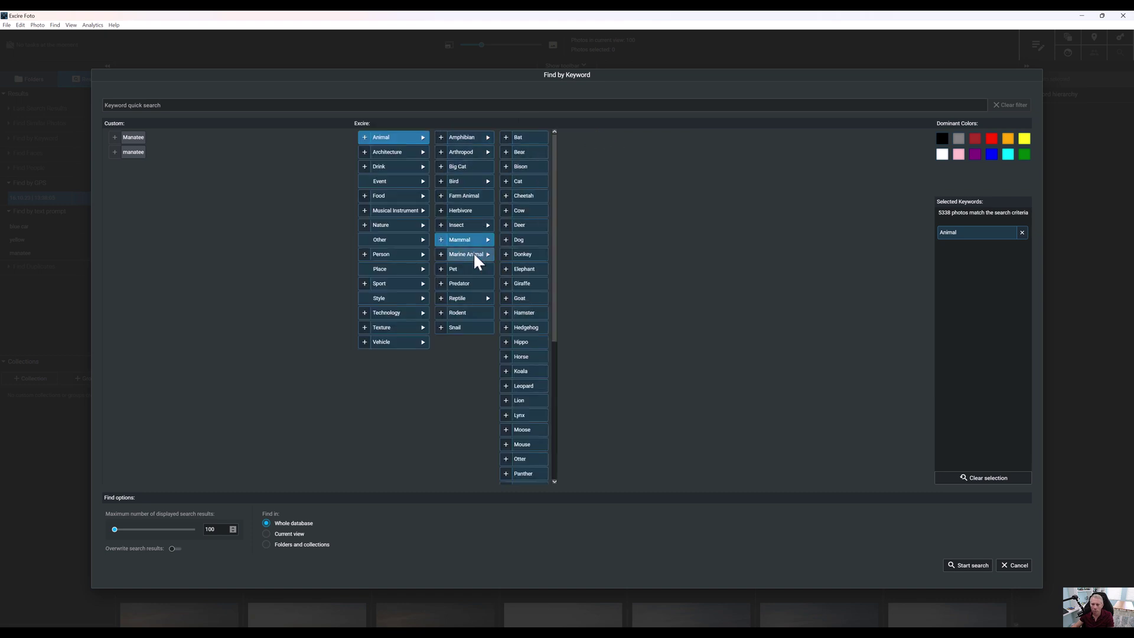
click(472, 253)
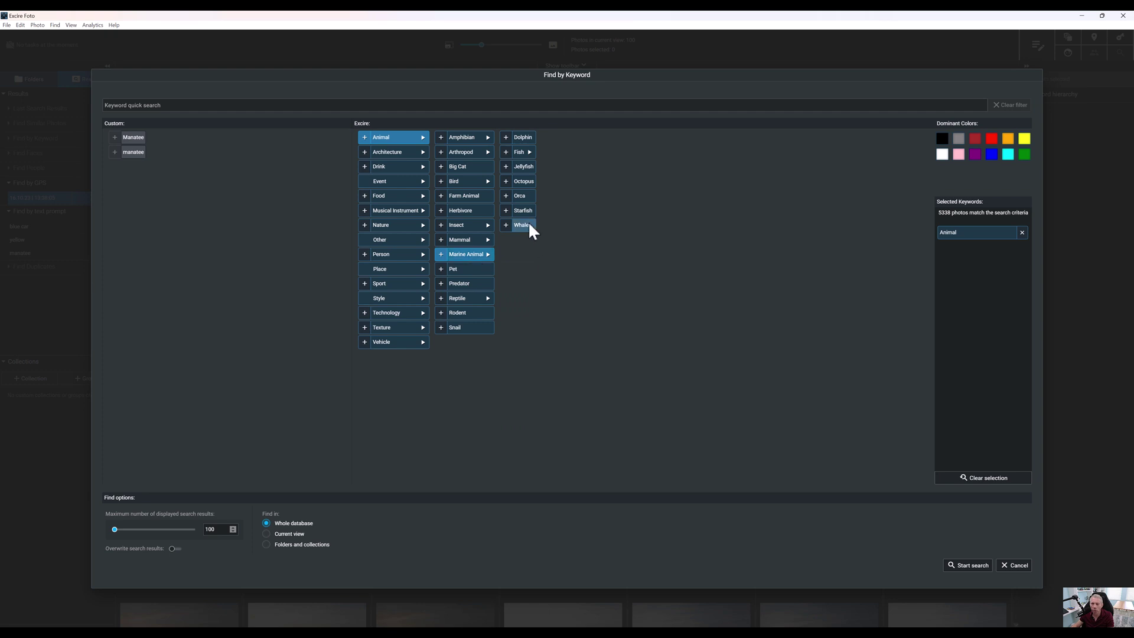
click(507, 136)
click(981, 565)
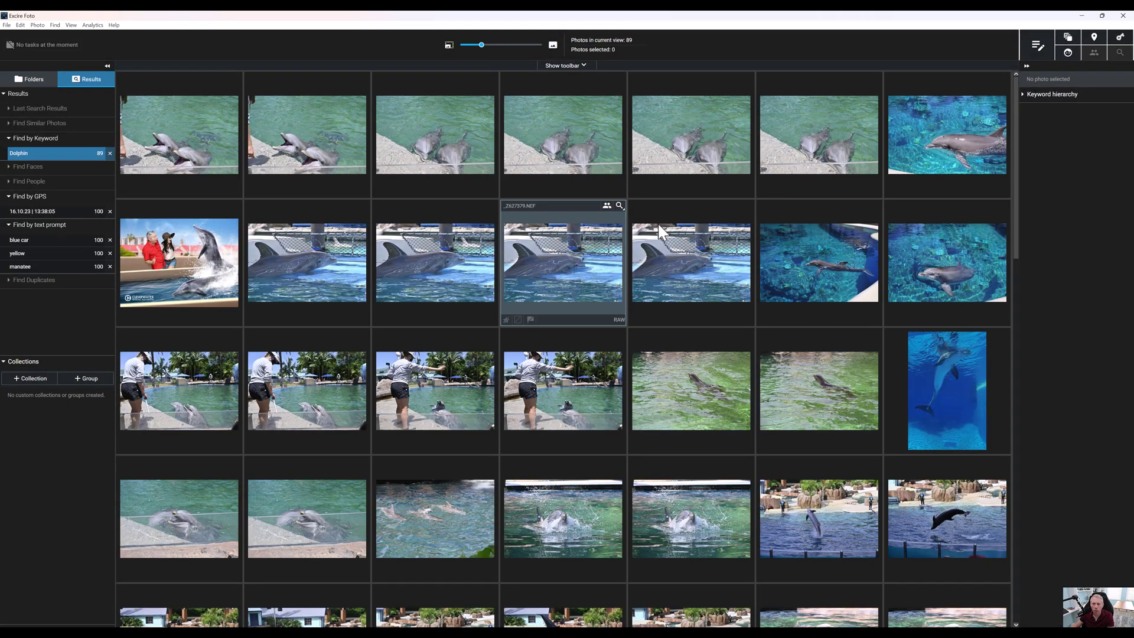
scroll(732, 265, down, 10)
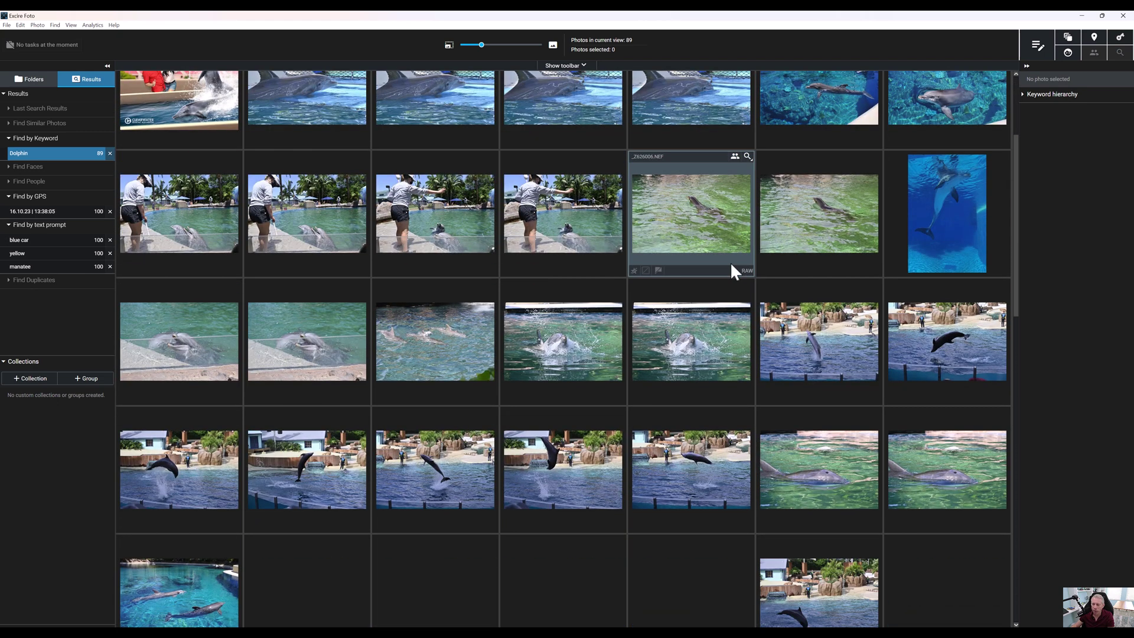
scroll(739, 282, down, 1)
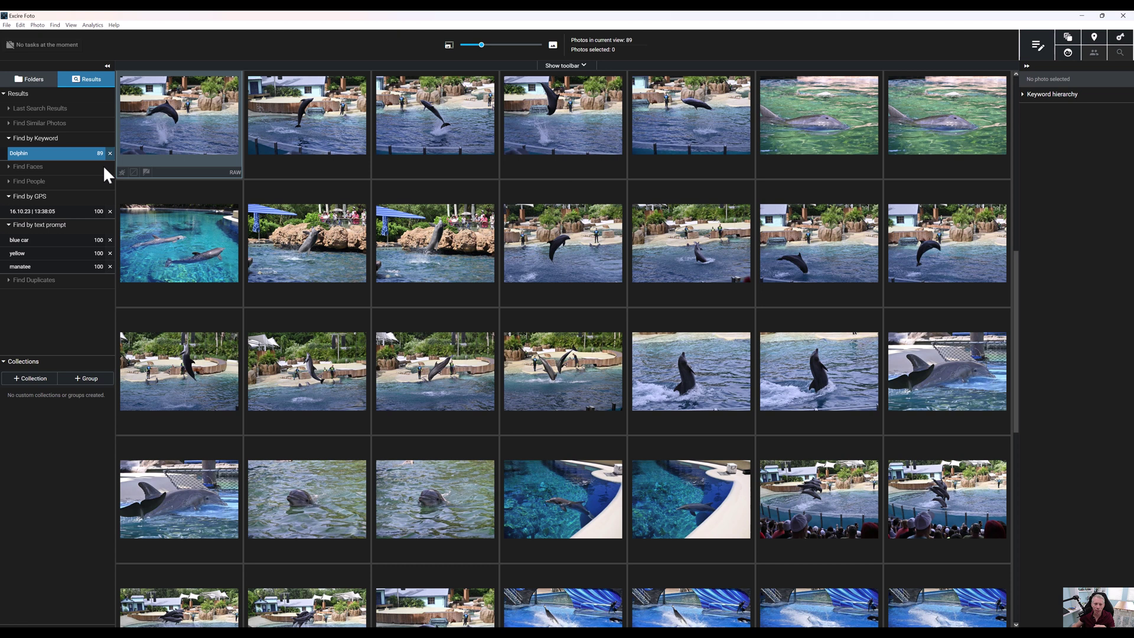
Step: Reload the manatee text-prompt results, inspect a photo's keywords and metadata, and reopen Find by Keyword
click(30, 266)
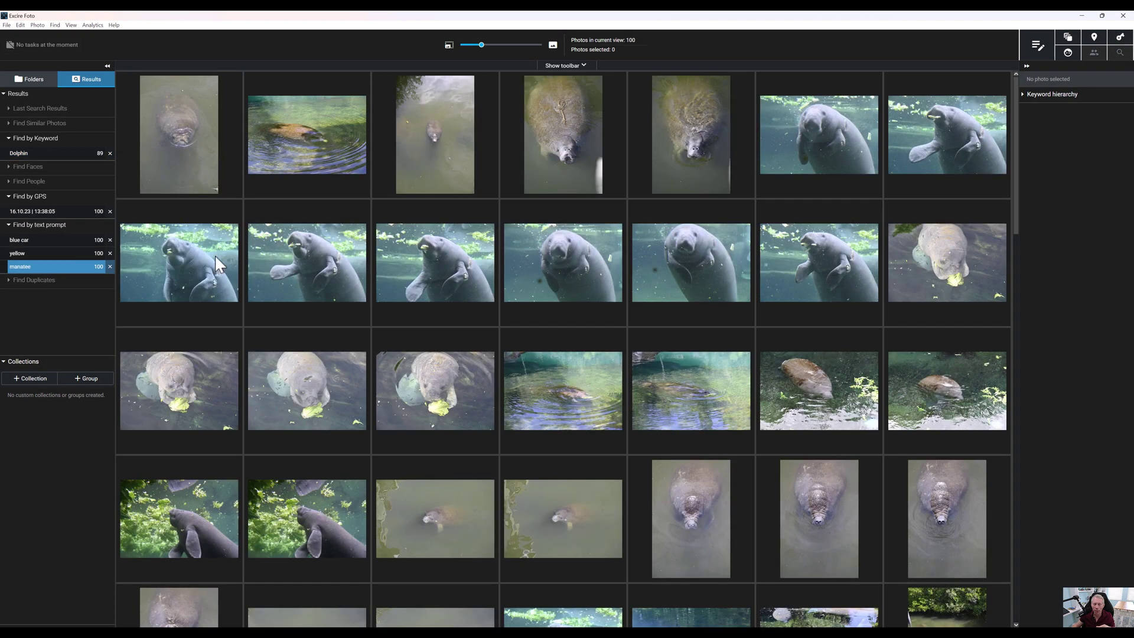
click(451, 244)
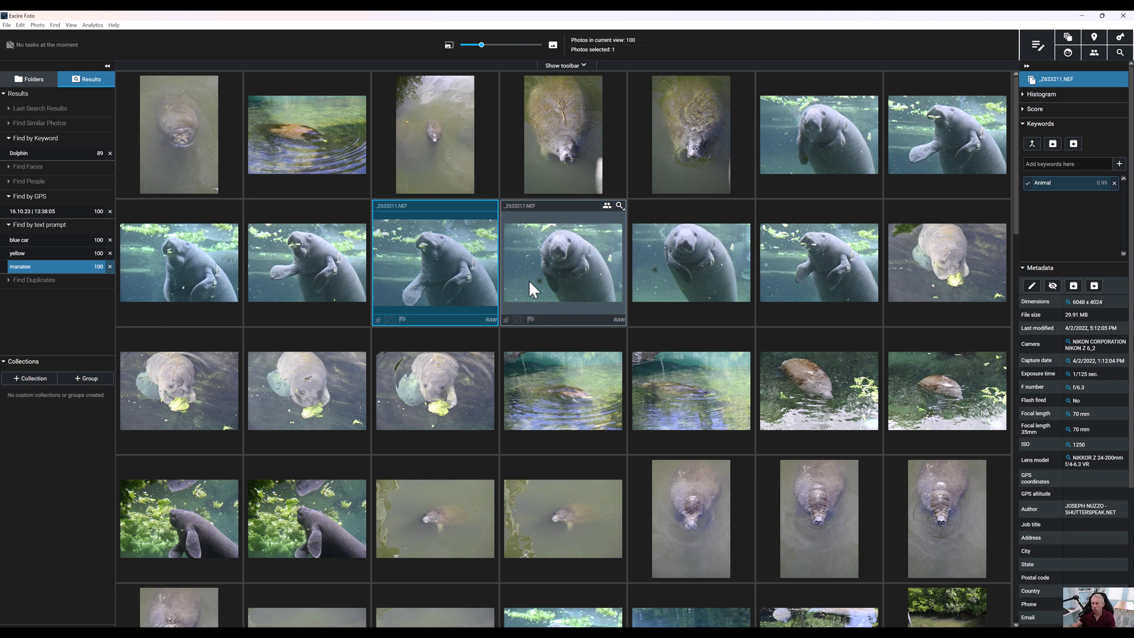
click(1127, 42)
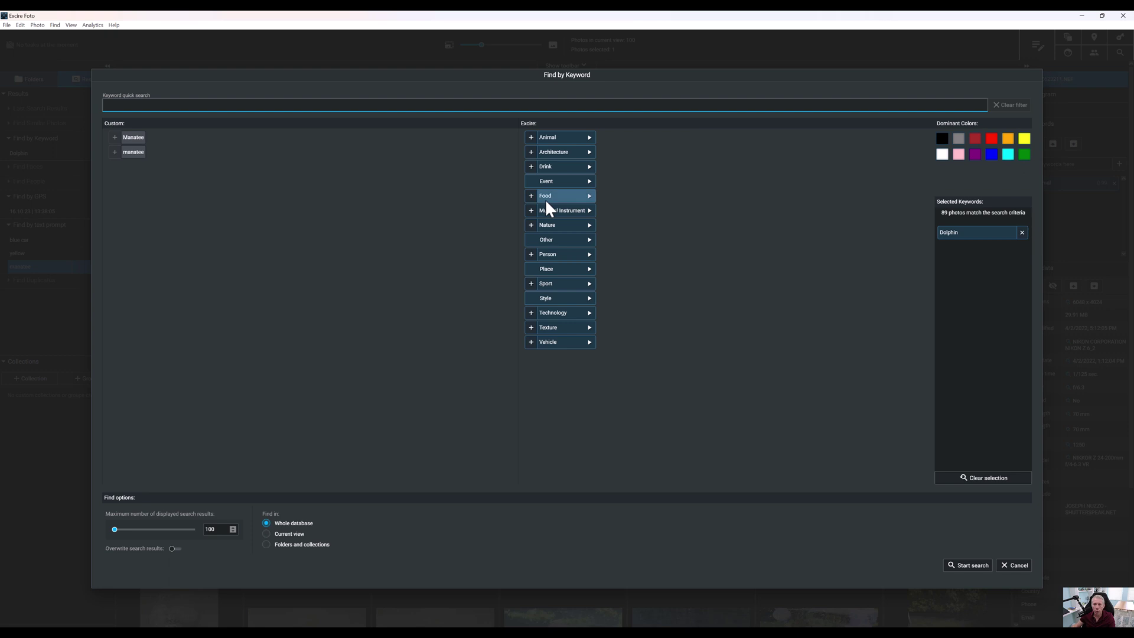
Step: Close the keyword dialog, open the flower portrait, and start Find People on her face
click(135, 137)
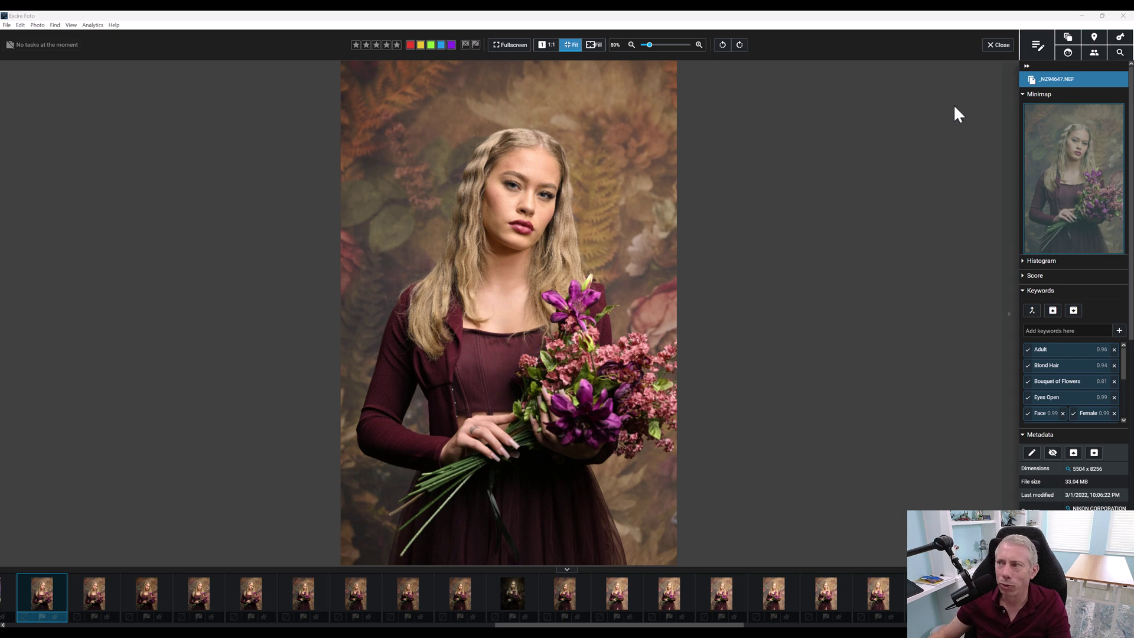
click(1093, 52)
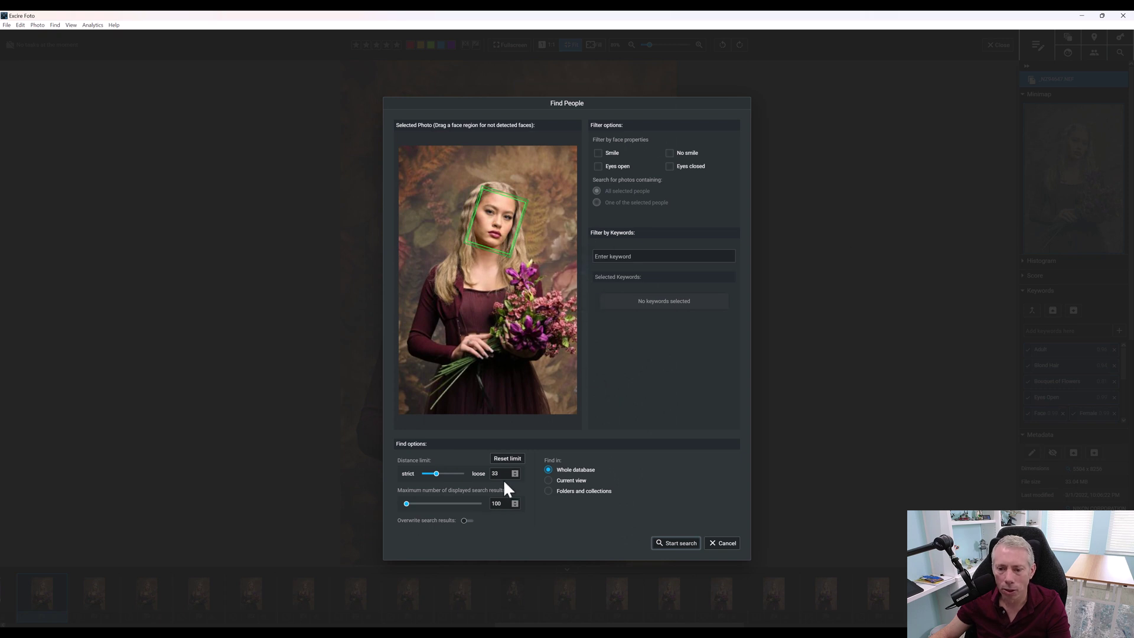
Step: Run the Find People search across the whole database, returning 87 photos of the woman
mouse_move(476, 238)
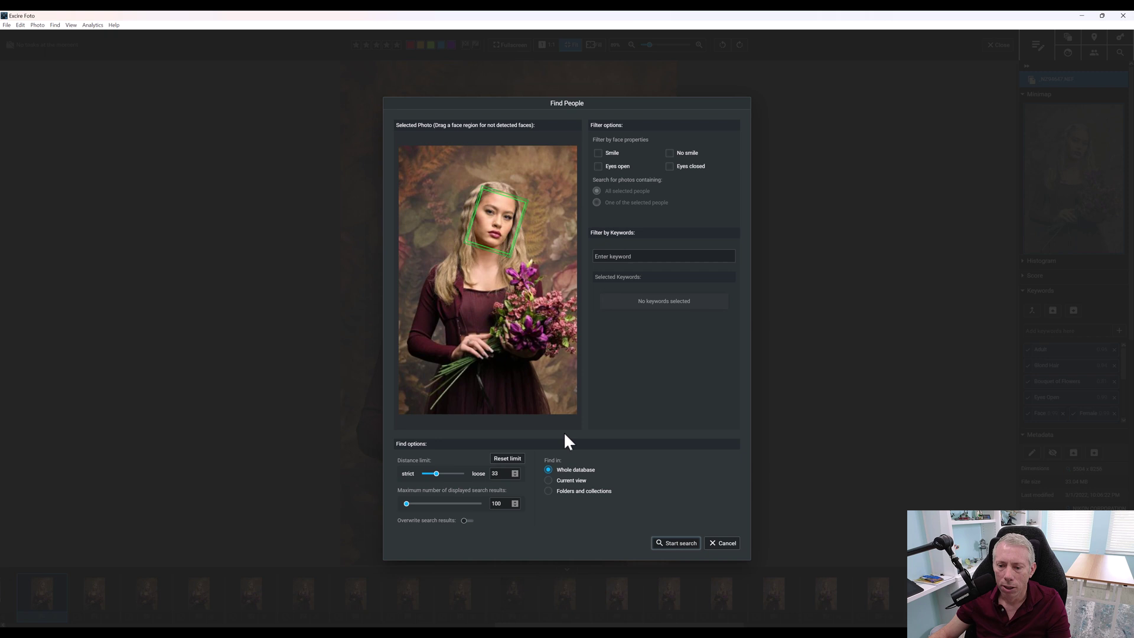
click(678, 542)
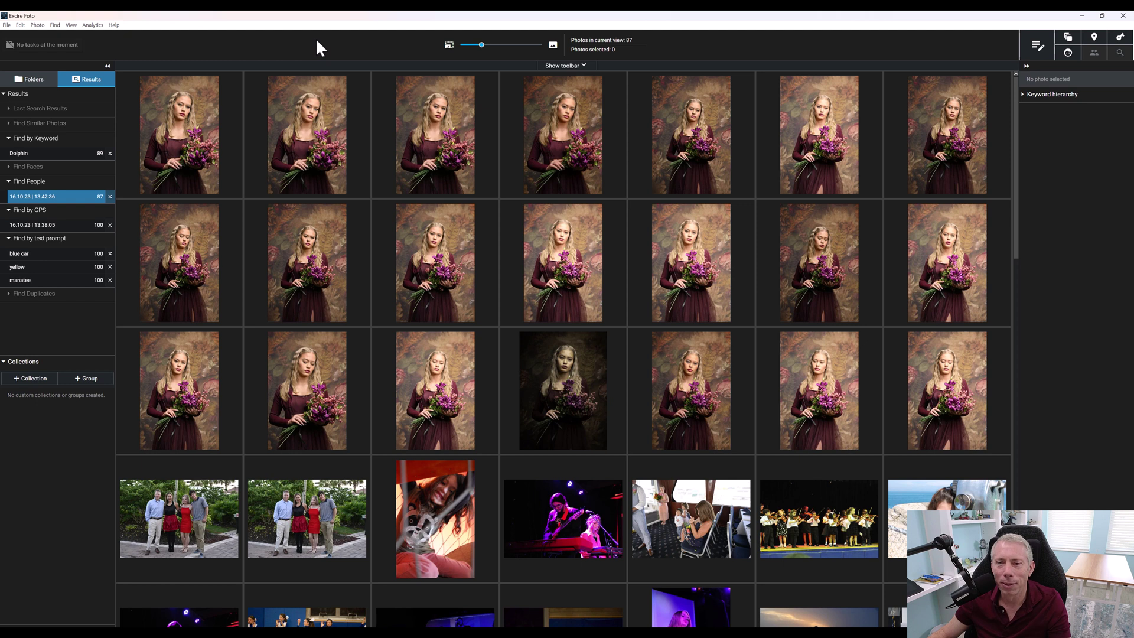
Step: Open the Find Faces options and set the face count to Any, after trying the other counts
click(1068, 52)
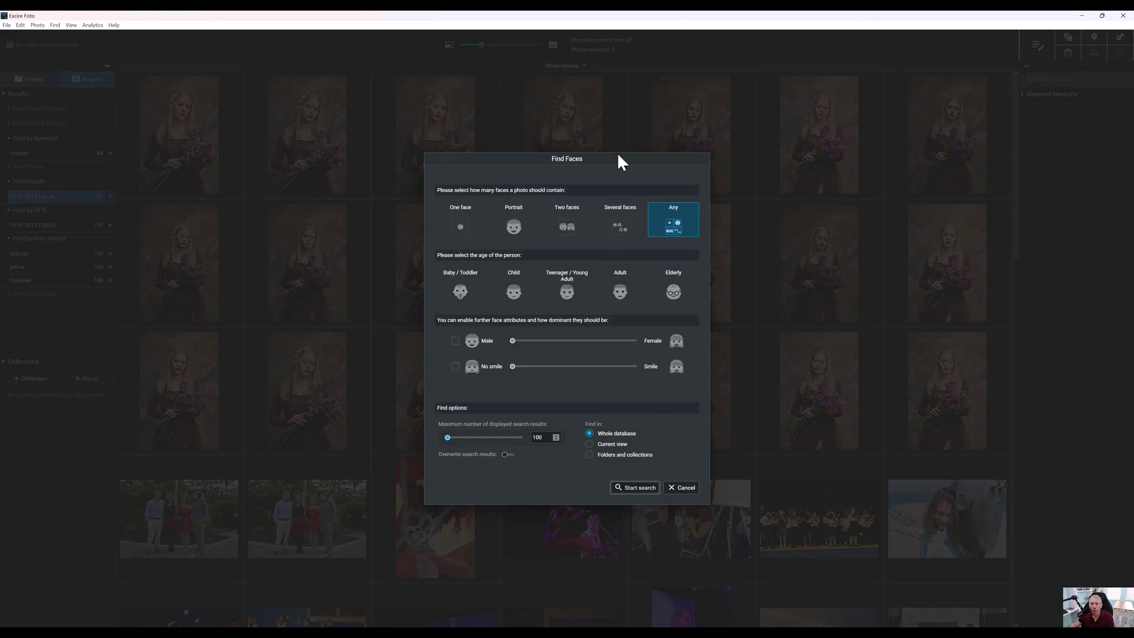
click(461, 229)
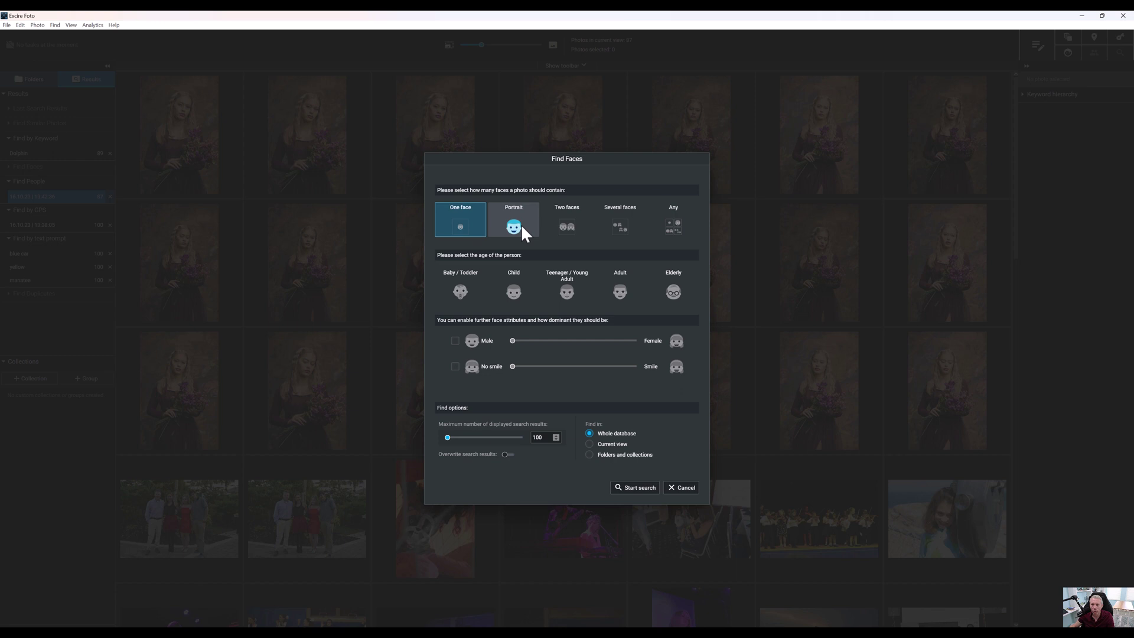
click(521, 225)
click(573, 224)
click(618, 228)
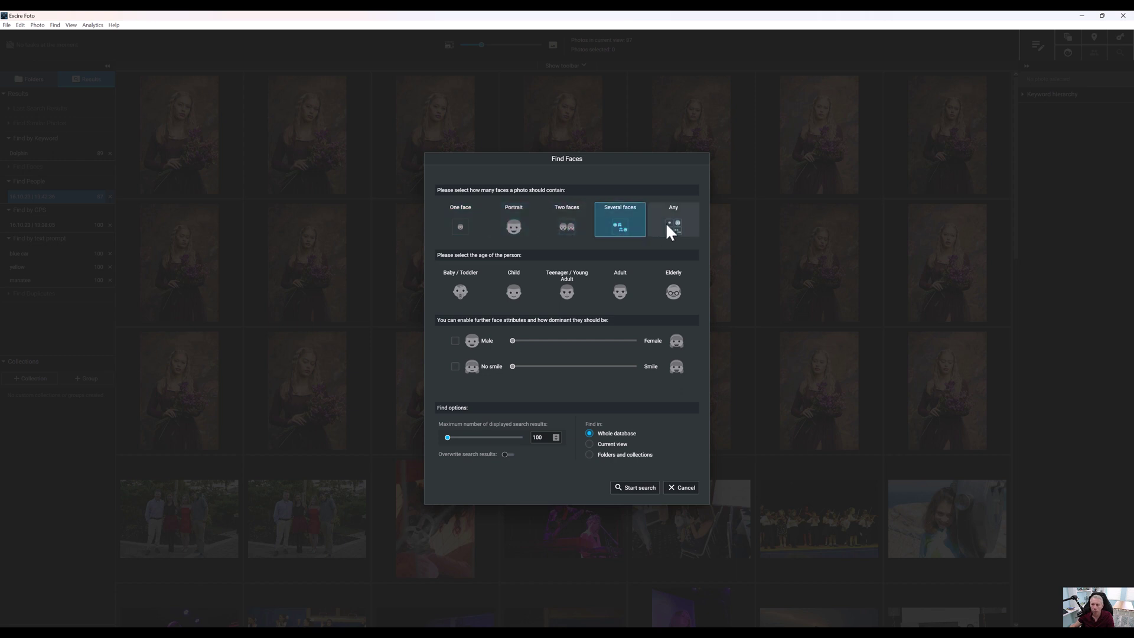
click(667, 229)
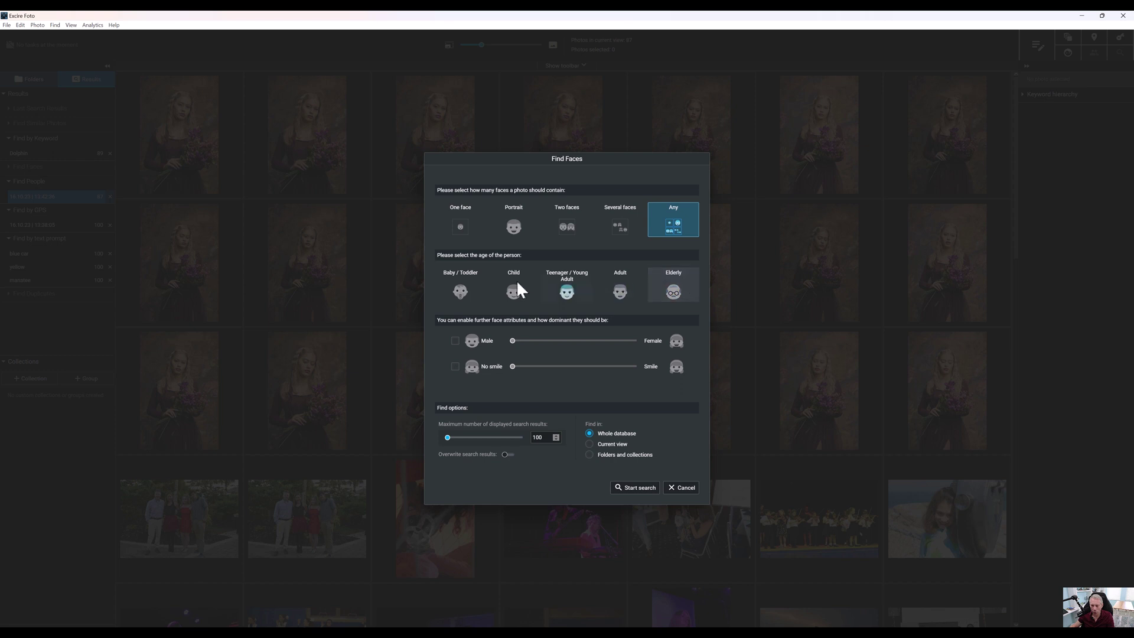
Step: Add a smiling attribute at about half strength, leaving gender out of the search
click(456, 342)
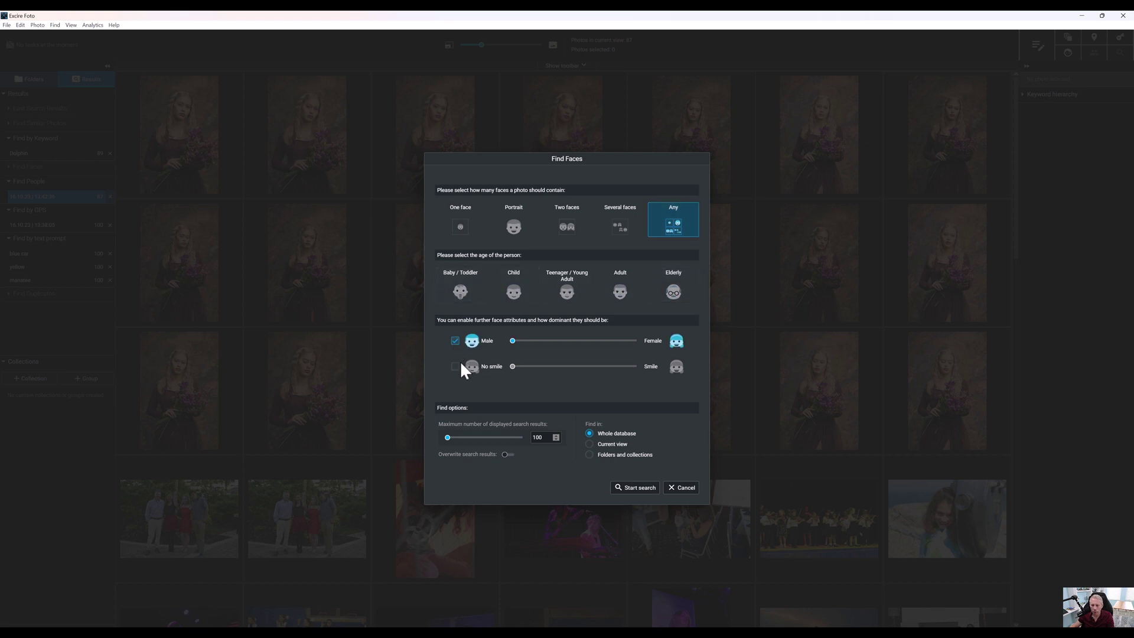
click(455, 365)
click(455, 342)
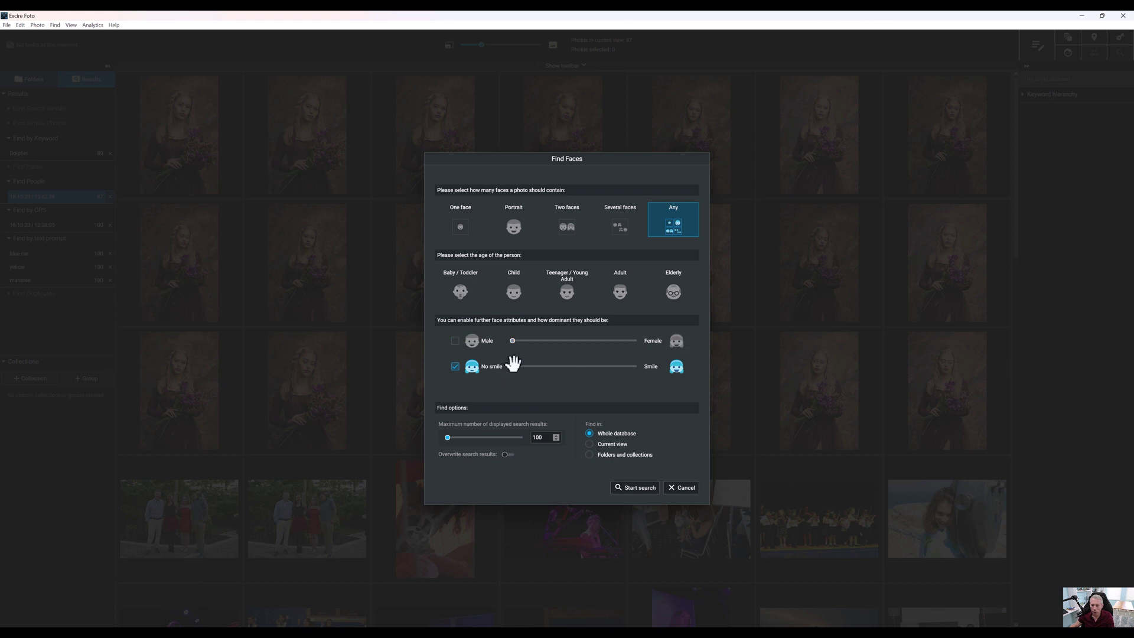
mouse_move(513, 366)
mouse_down()
mouse_move(575, 369)
mouse_move(514, 367)
mouse_up()
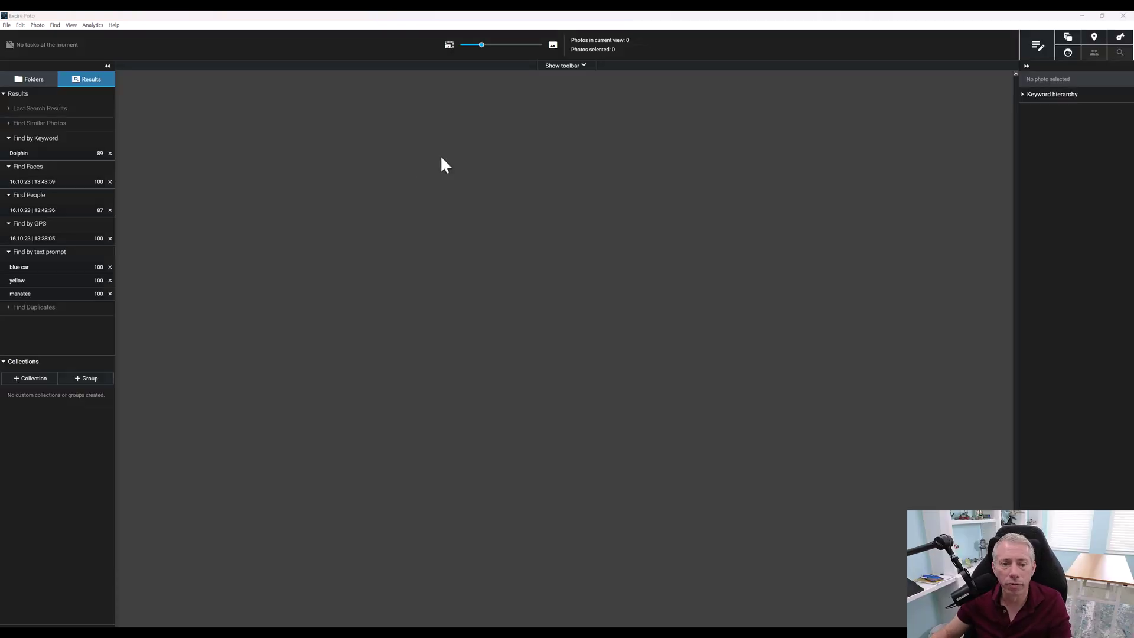
Step: Create a new collection named Favorite Manatees
click(31, 378)
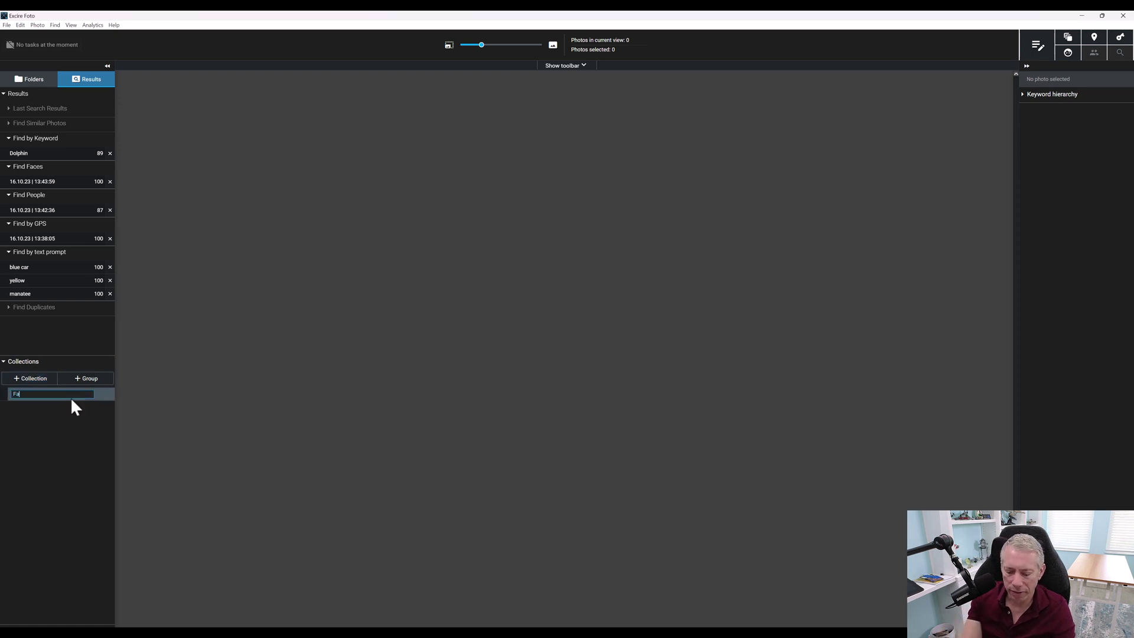
text(Favorite Manatees)
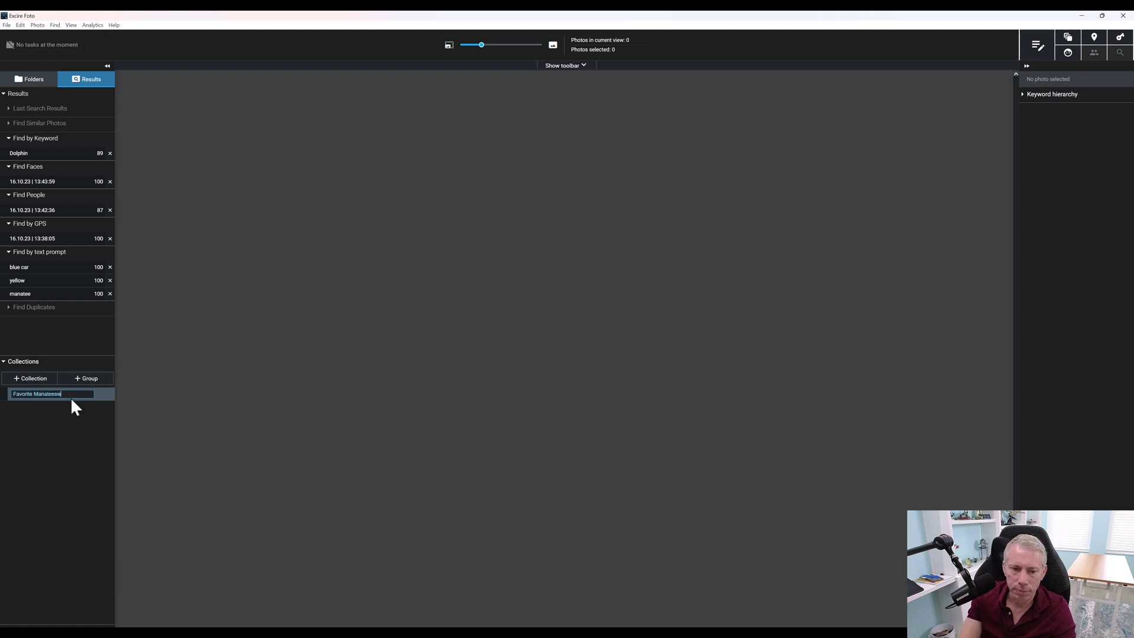
key(Return)
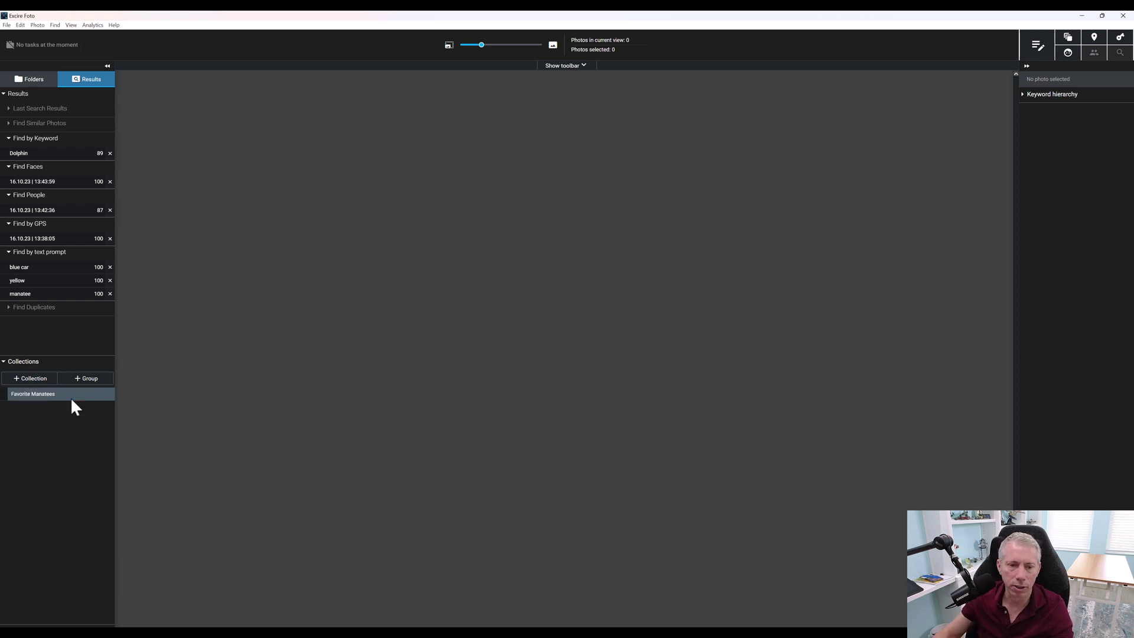
Step: Add four chosen manatee search-result photos to Favorite Manatees and view the collection
click(69, 293)
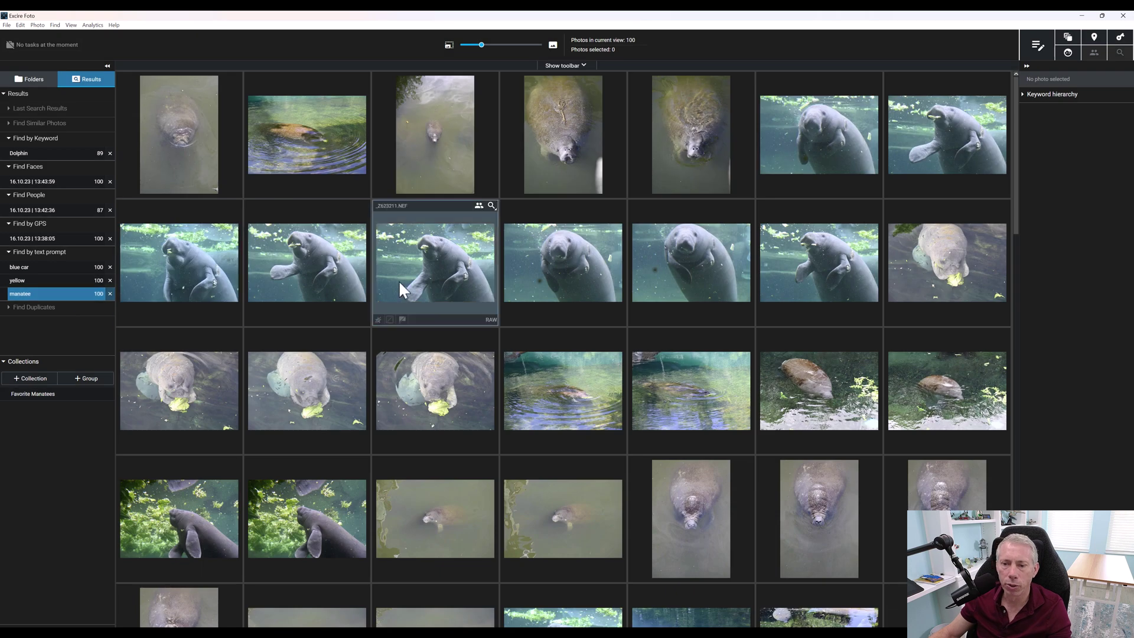
click(594, 251)
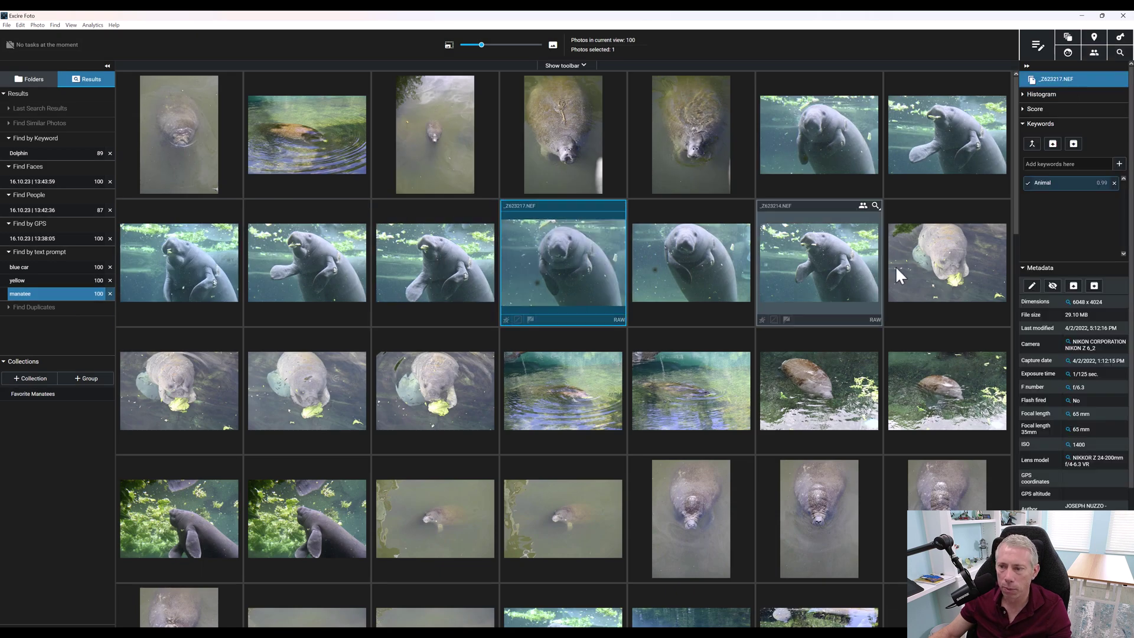
scroll(862, 285, down, 4)
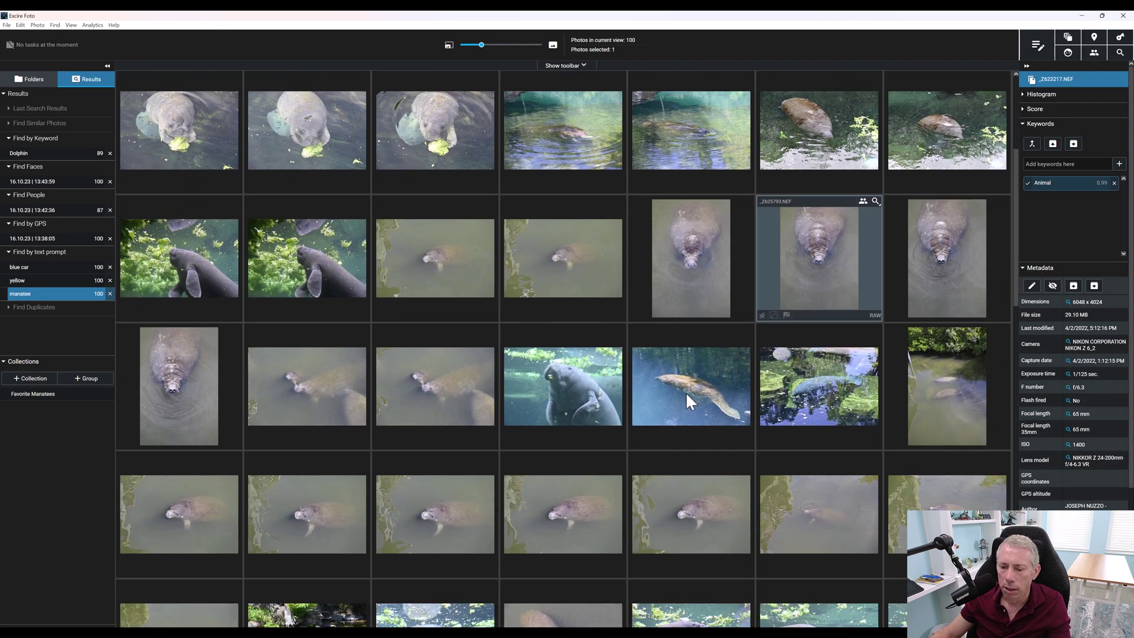
ctrl+click(550, 391)
scroll(817, 395, down, 2)
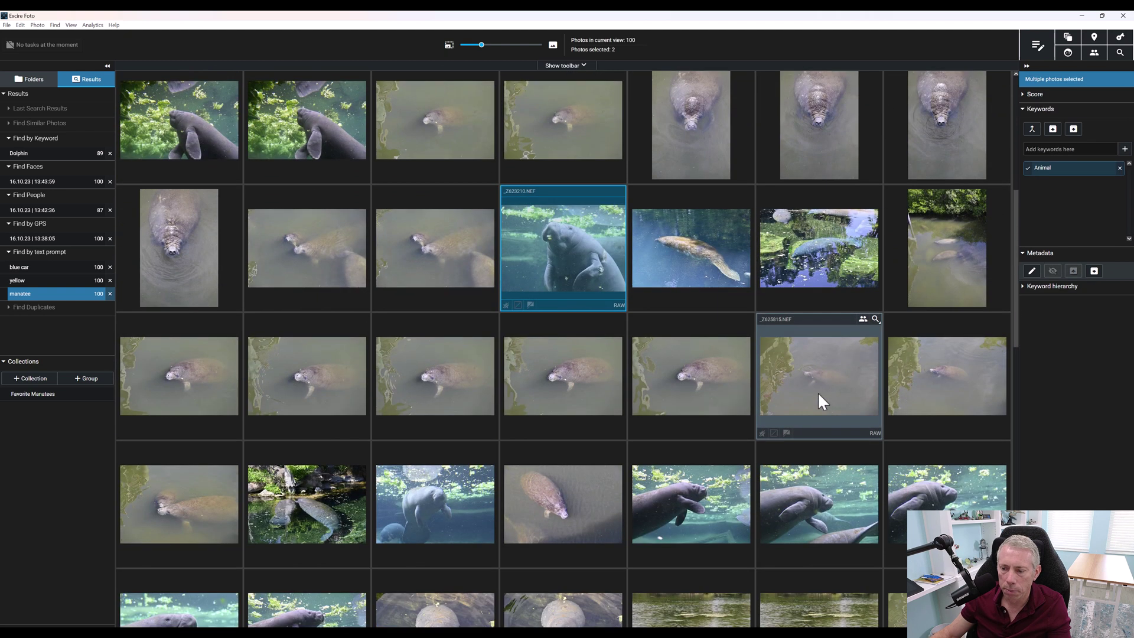
ctrl+click(698, 376)
scroll(723, 372, down, 4)
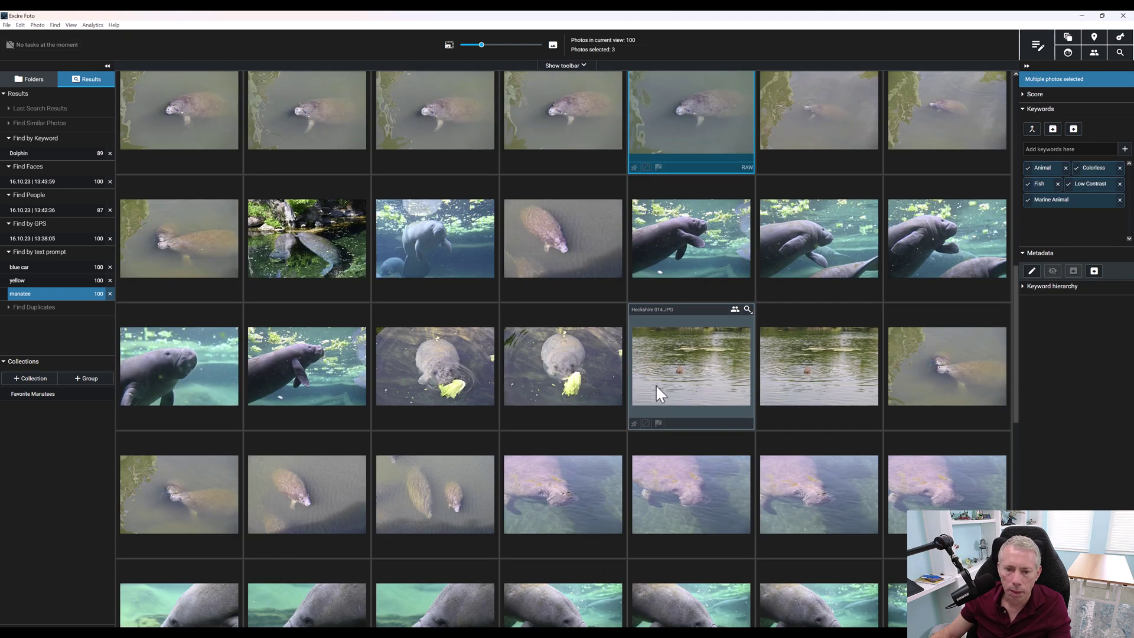
scroll(656, 384, down, 3)
ctrl+click(578, 458)
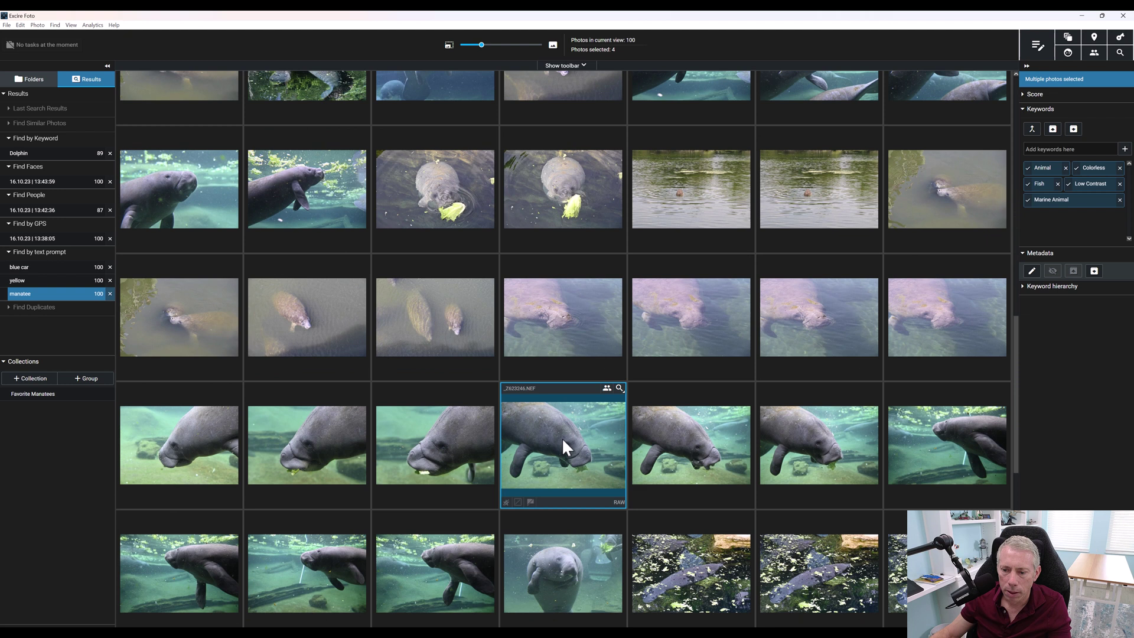
drag(562, 437, 48, 394)
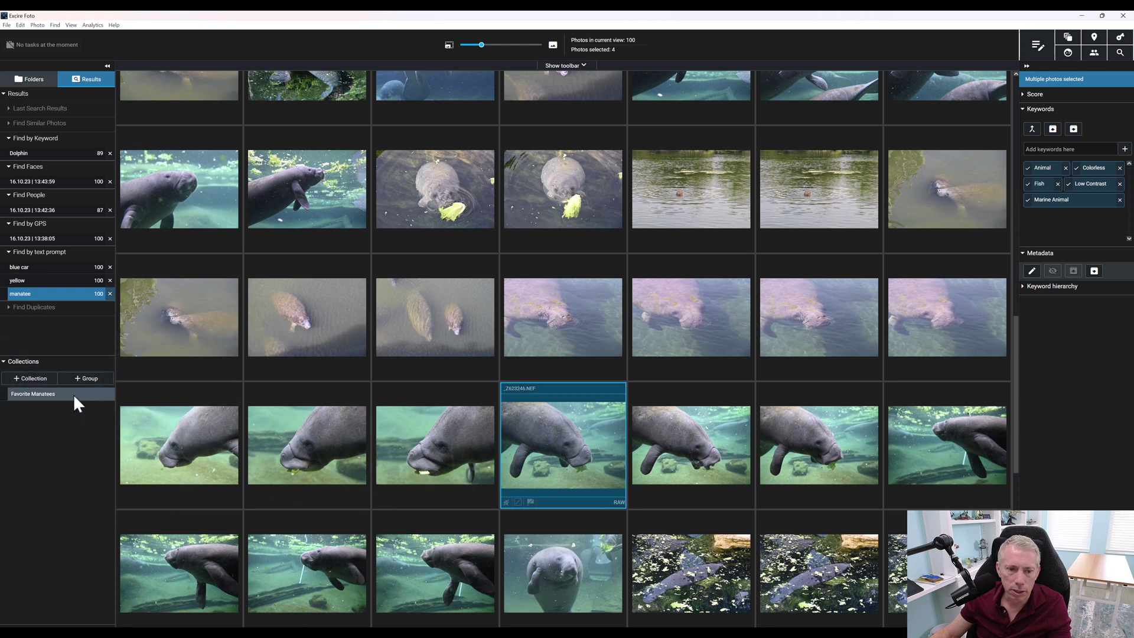
click(57, 396)
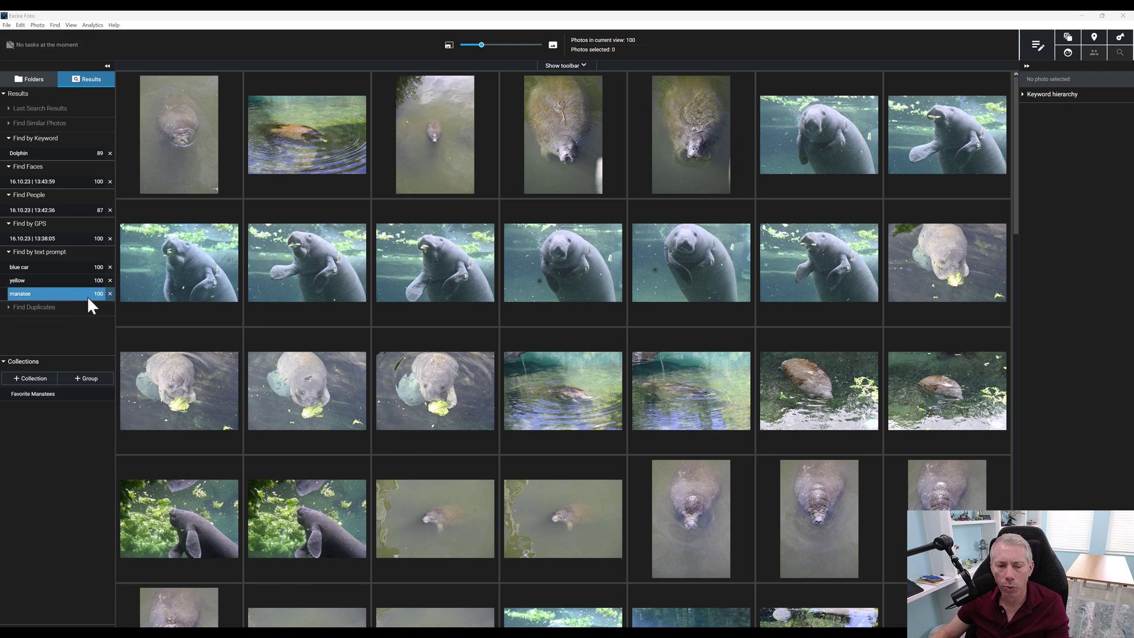
click(93, 26)
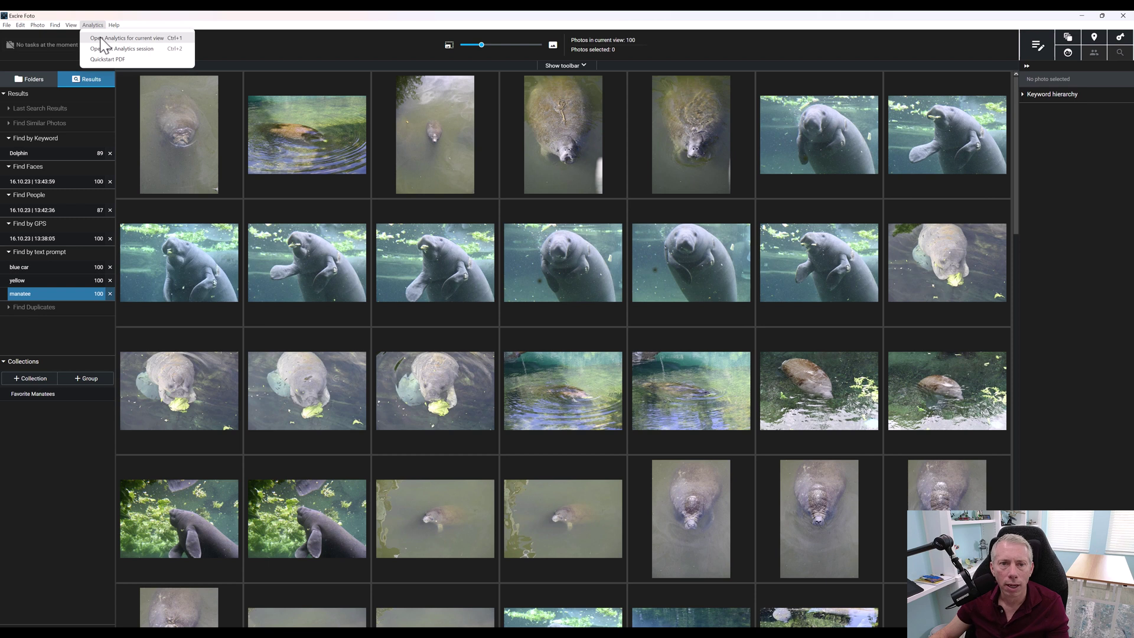
Step: Chart the current view's photos in Analytics, grouped by Lens model
click(101, 38)
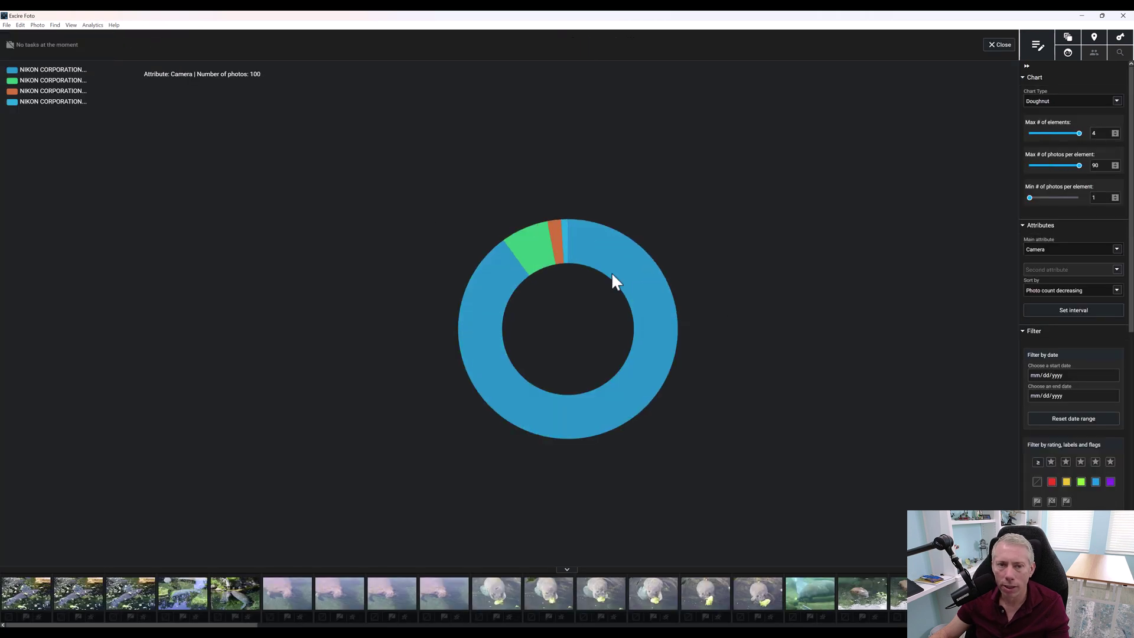
mouse_move(615, 273)
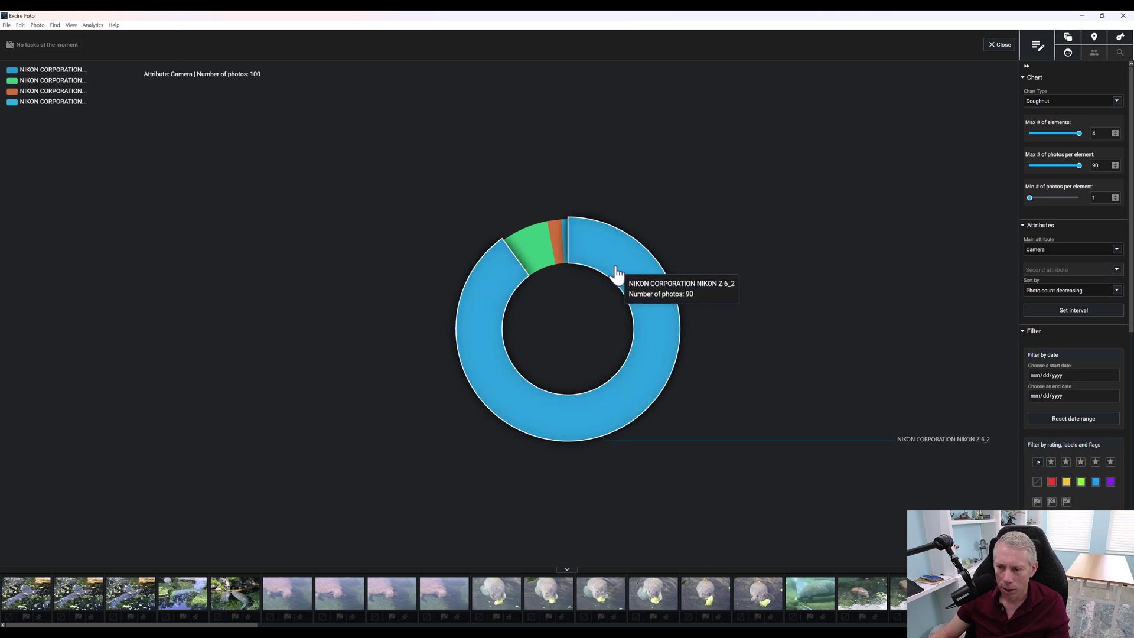
mouse_move(565, 239)
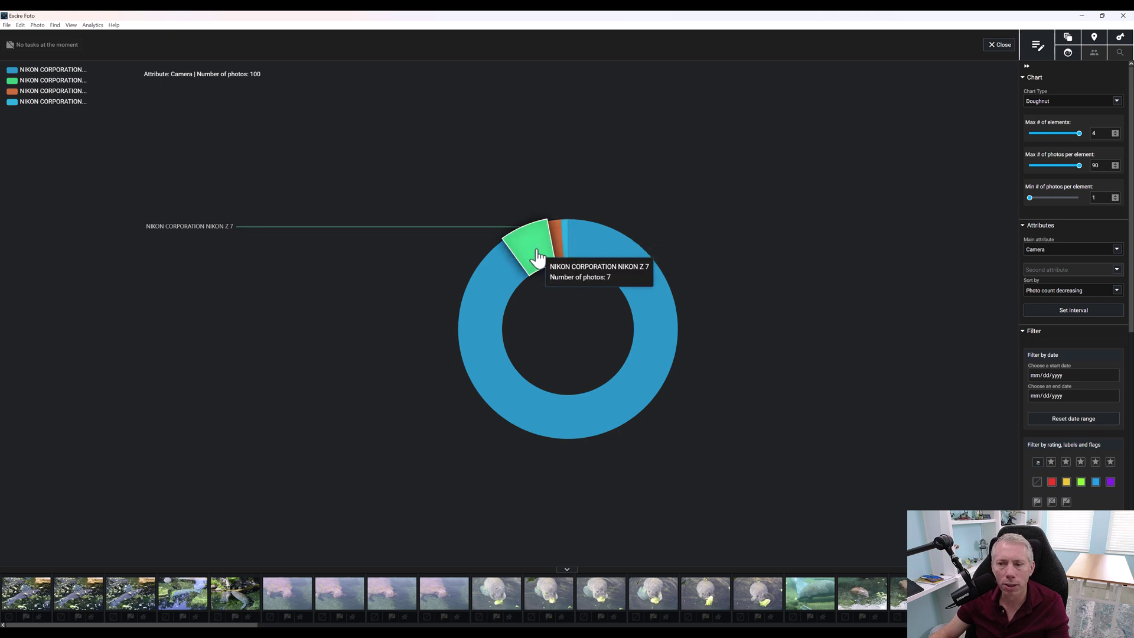
click(1051, 250)
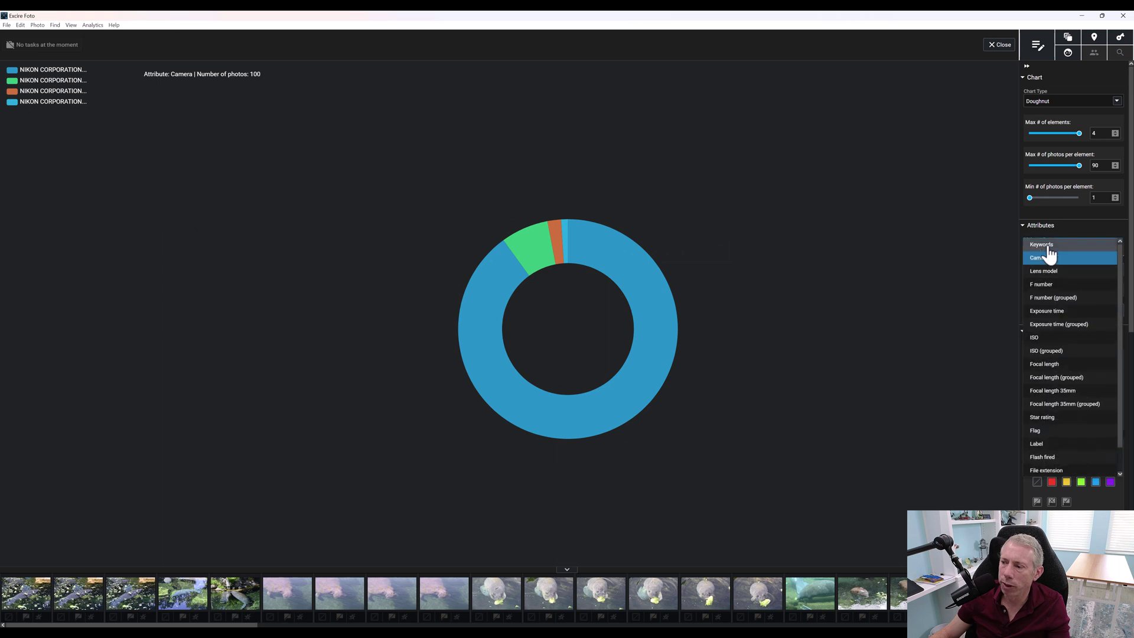
click(1047, 272)
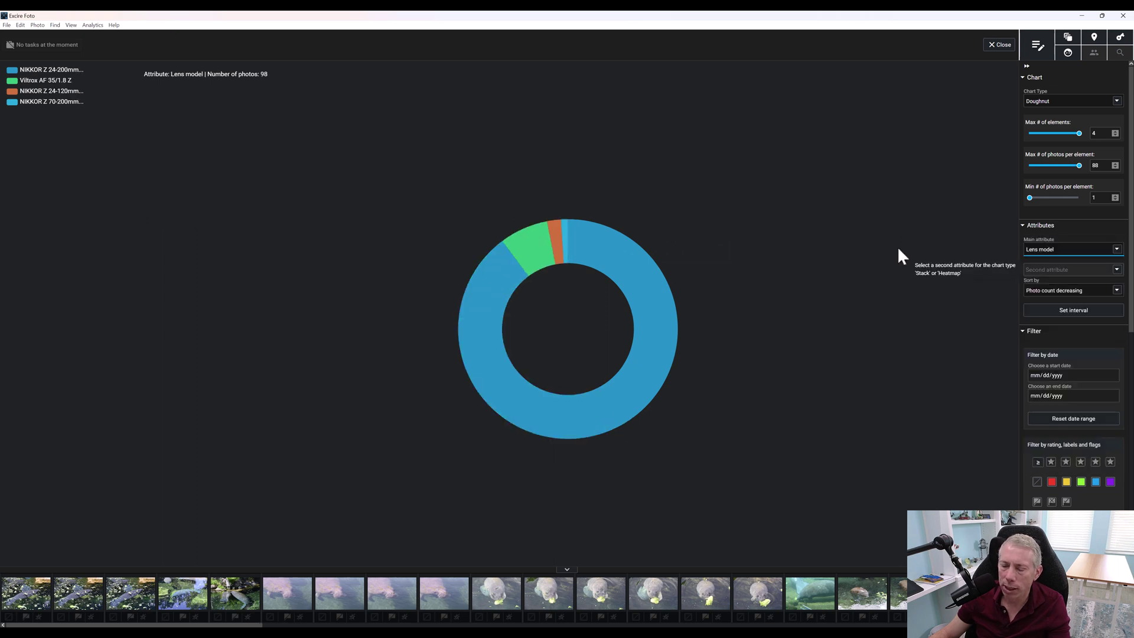
mouse_move(558, 244)
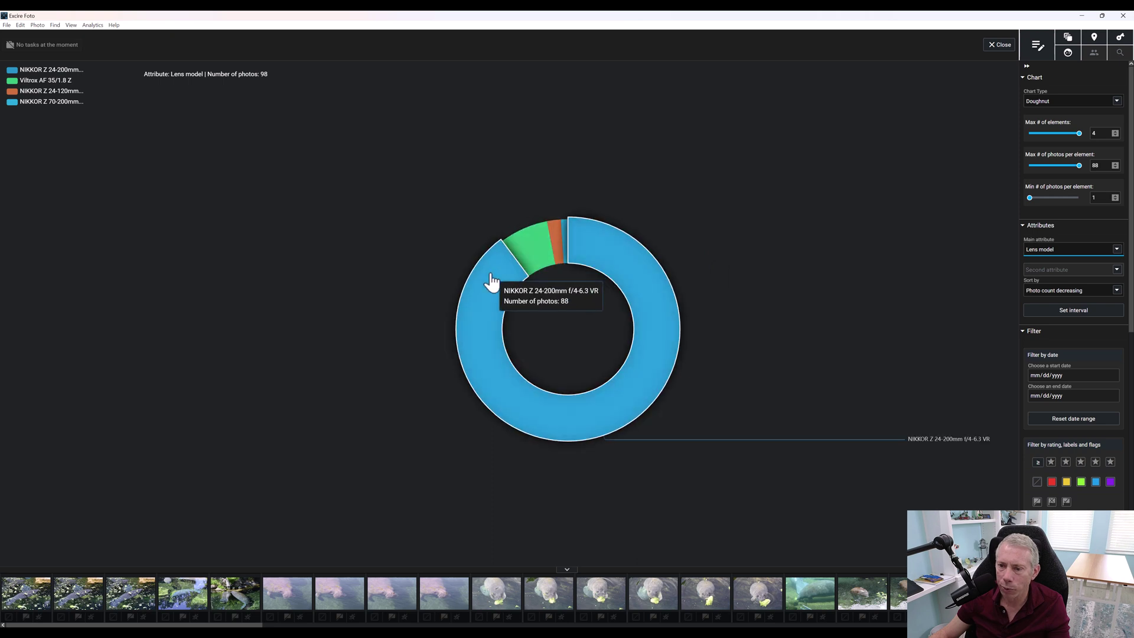
click(1071, 250)
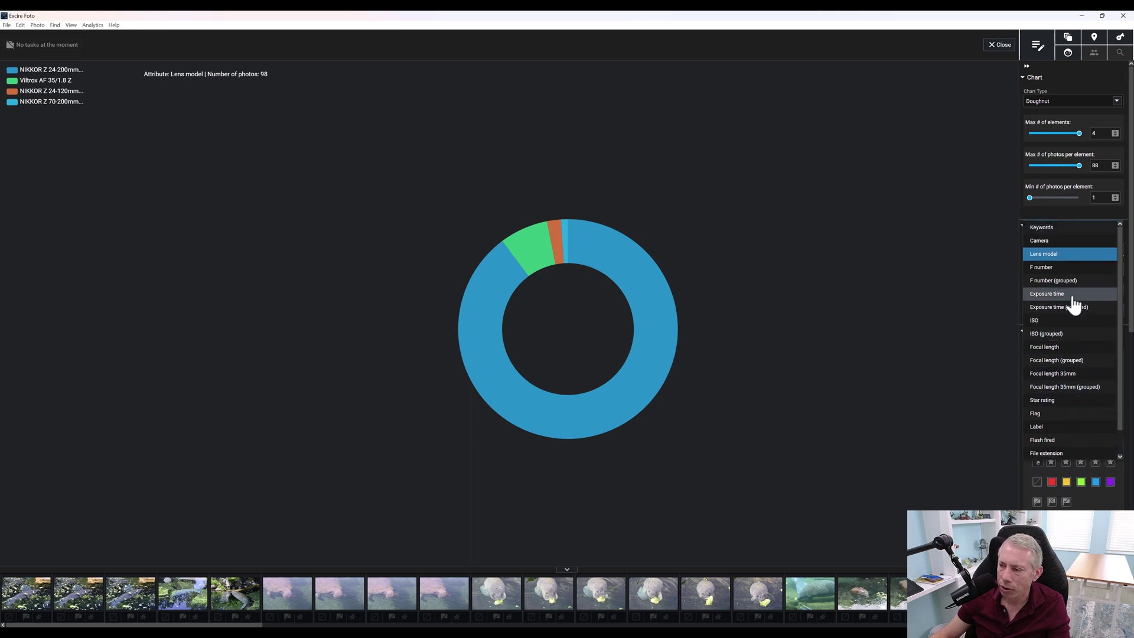
click(1041, 253)
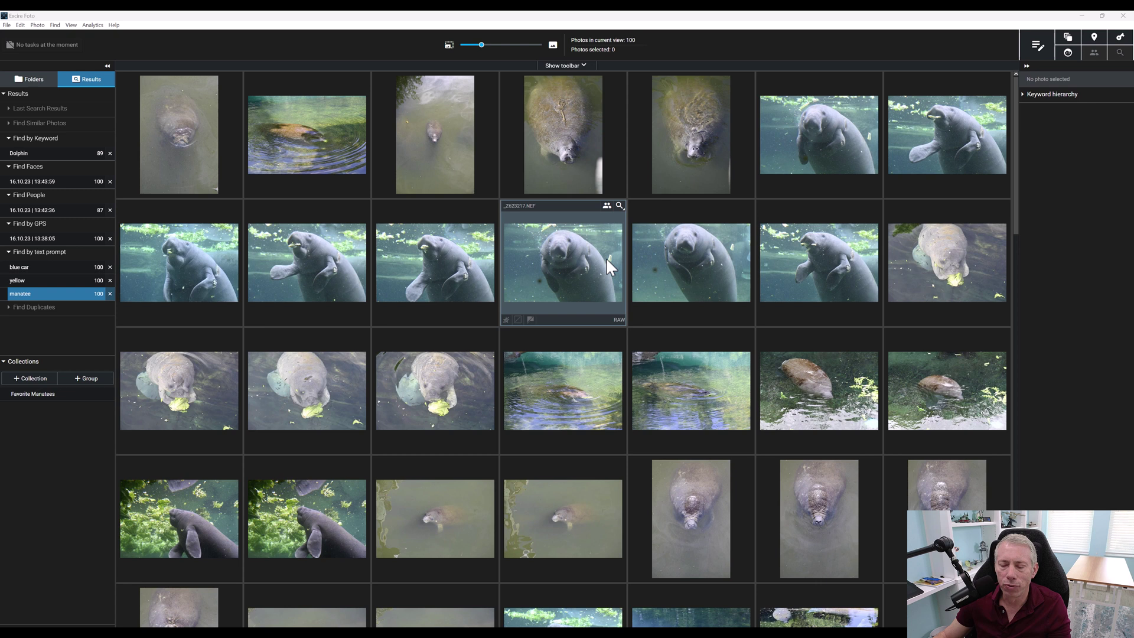
Step: Open the front-facing manatee photo _Z623217.NEF in Luminar Neo using Open with
click(562, 254)
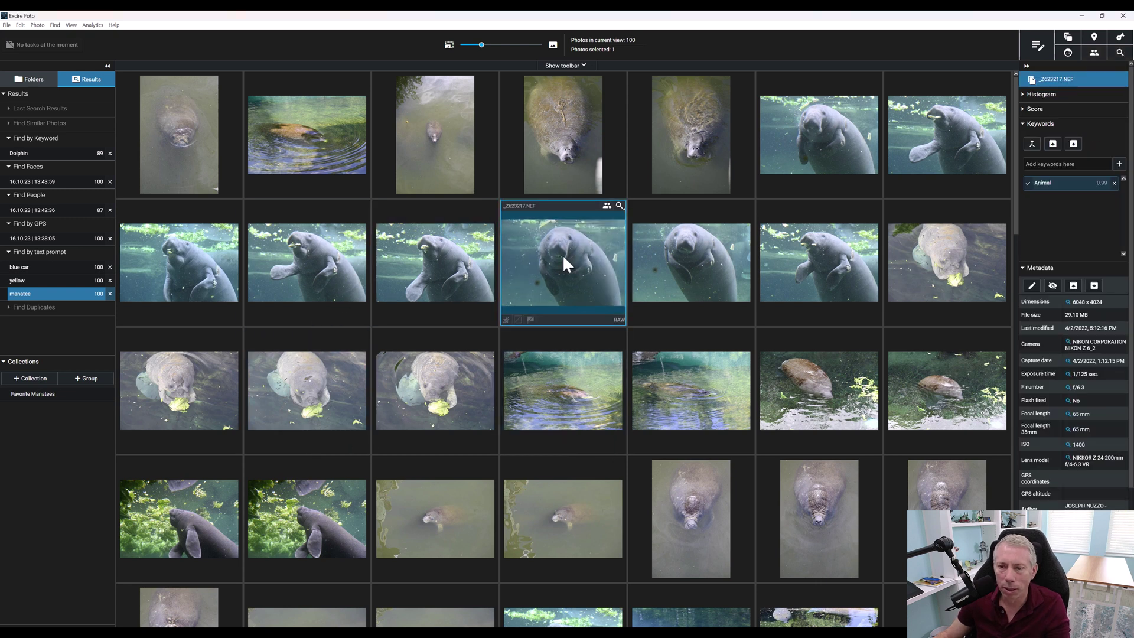
right_click(565, 264)
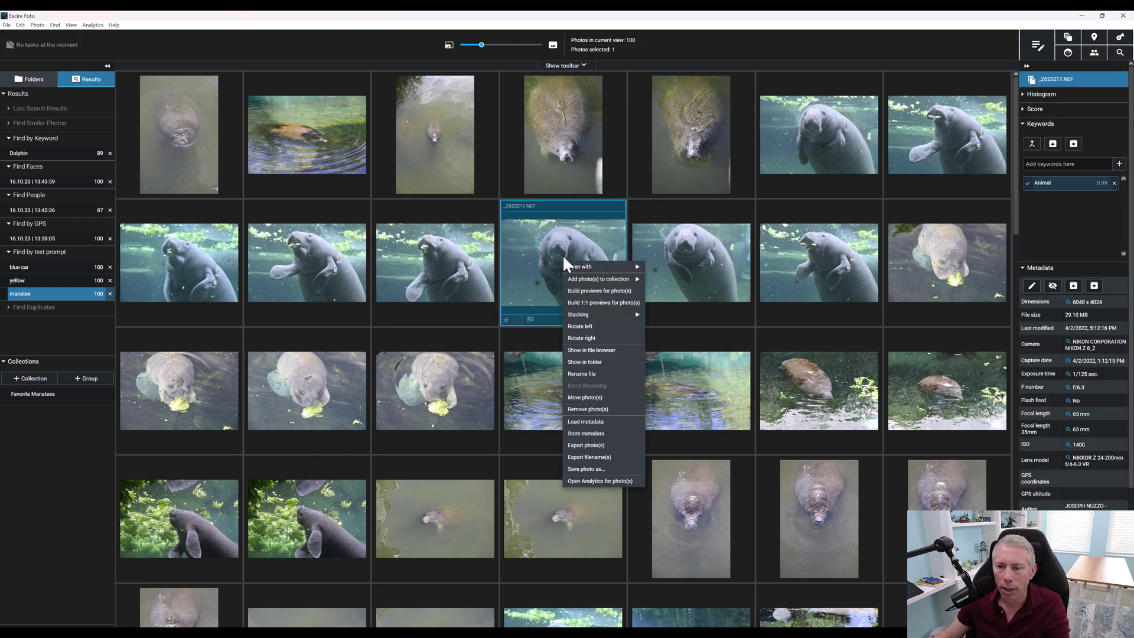
mouse_move(604, 271)
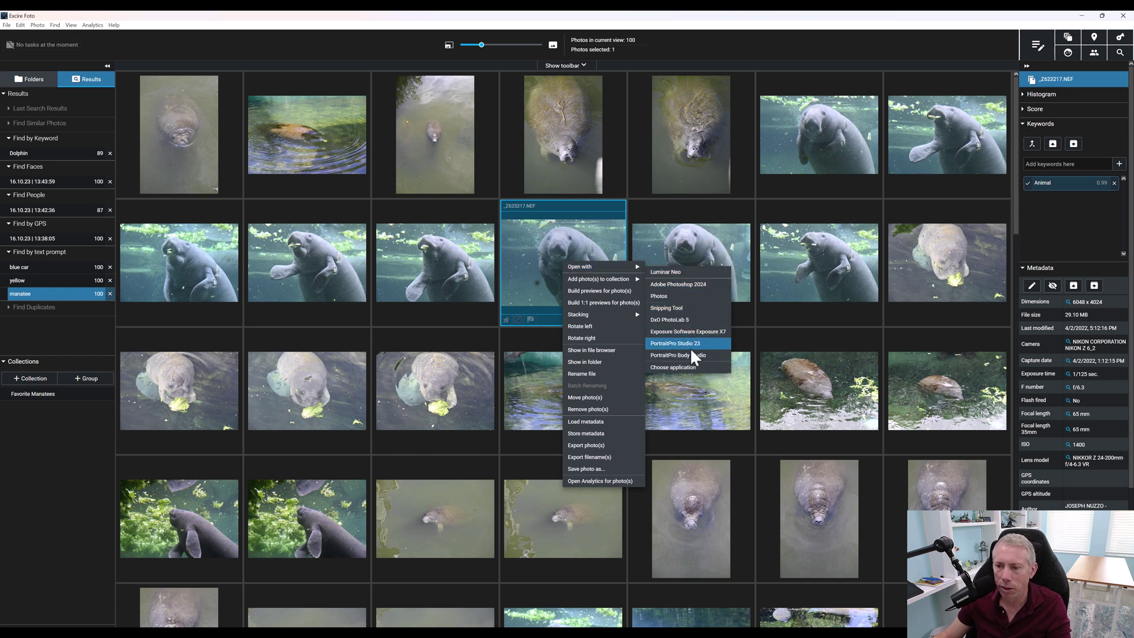
click(675, 271)
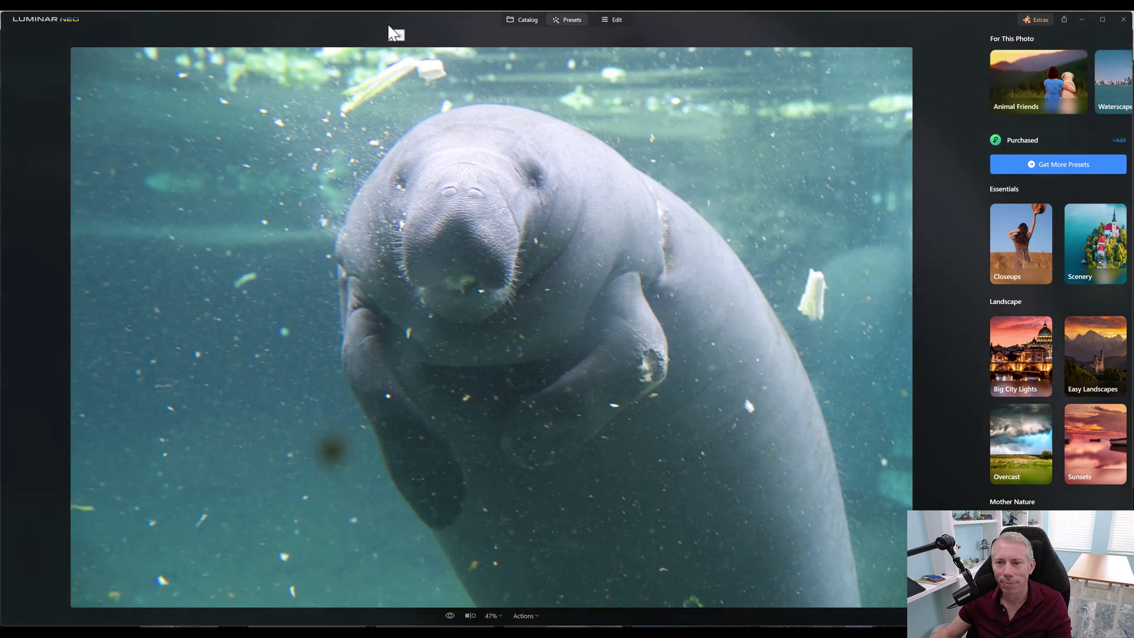
Step: Switch from Luminar Neo back to Excire Foto with Alt+Tab
key(alt+Tab)
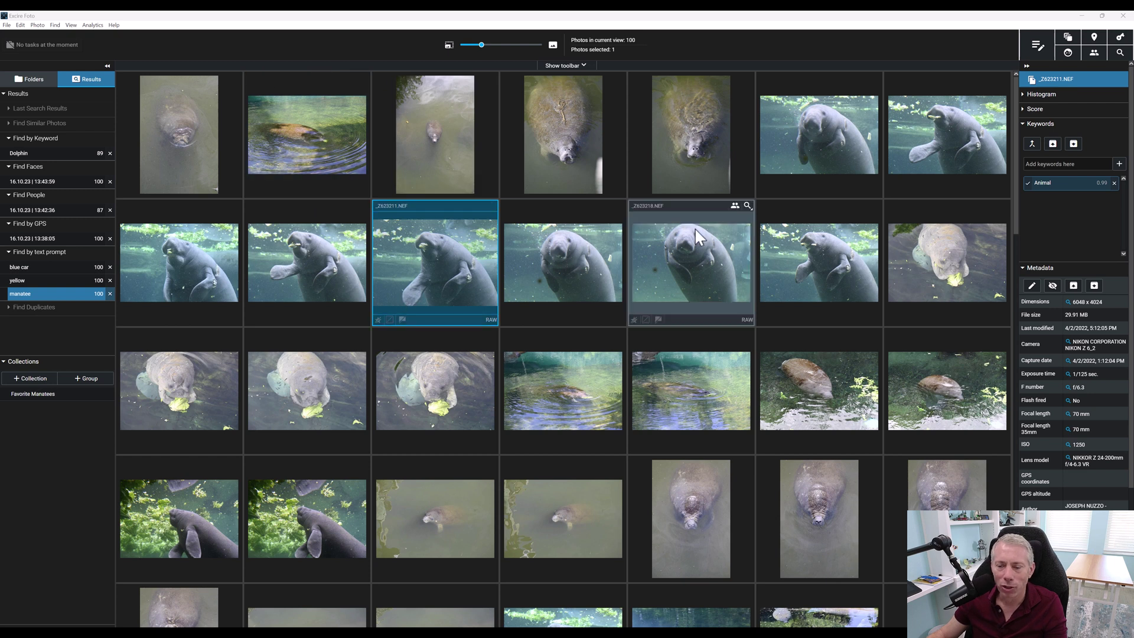
Step: Give _Z623211.NEF five stars, a red label and a pick flag, then clear the selection
click(390, 321)
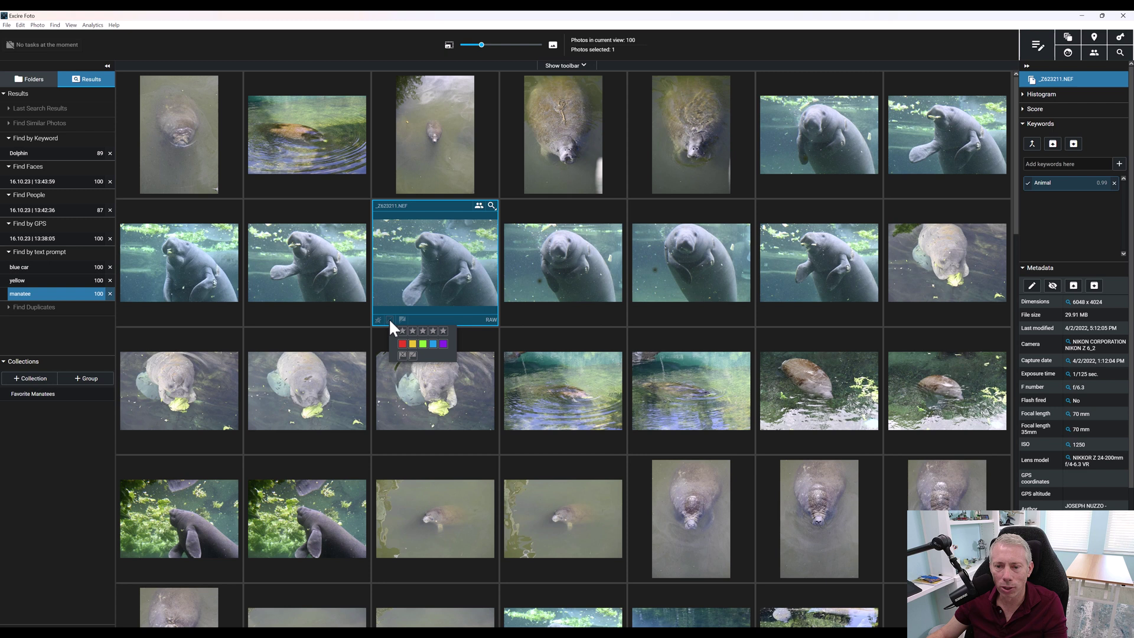
click(442, 330)
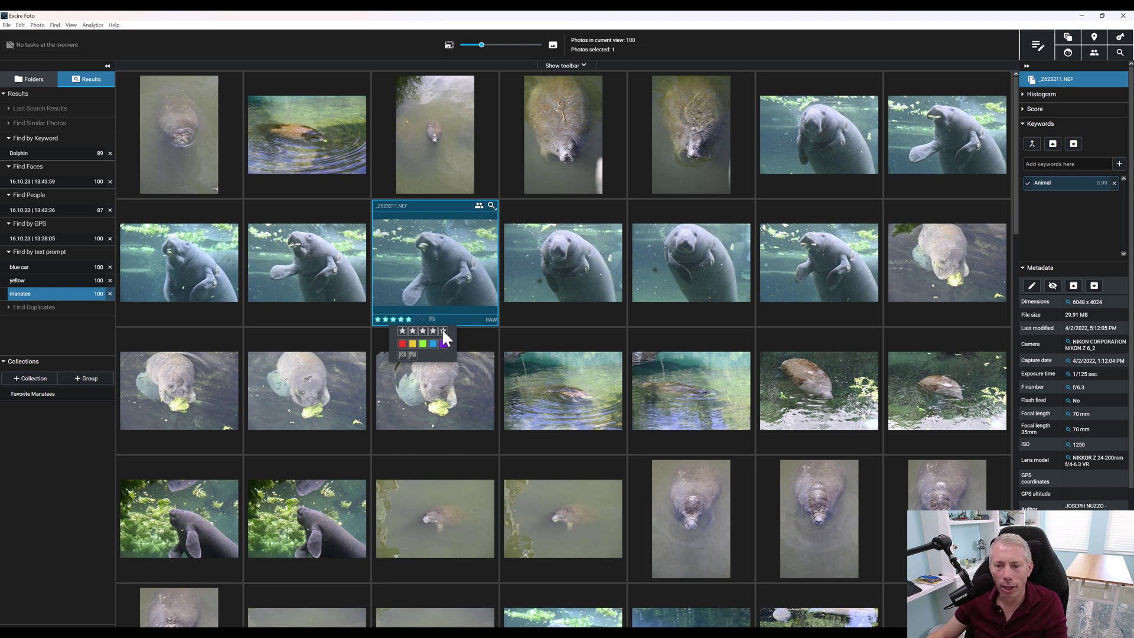
click(403, 344)
click(413, 355)
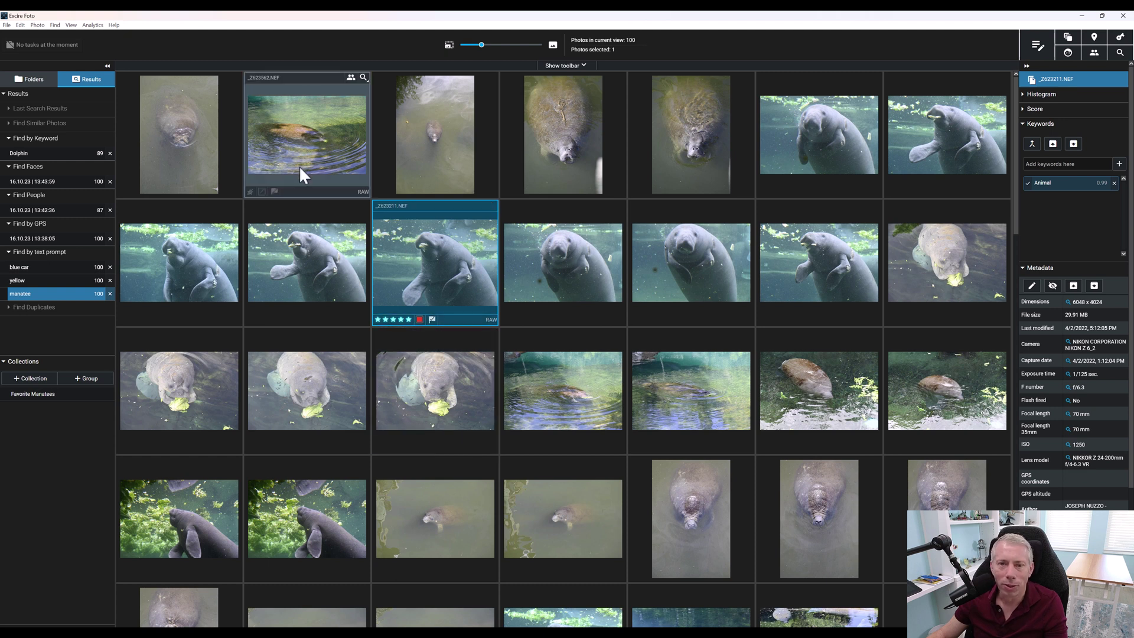
click(250, 193)
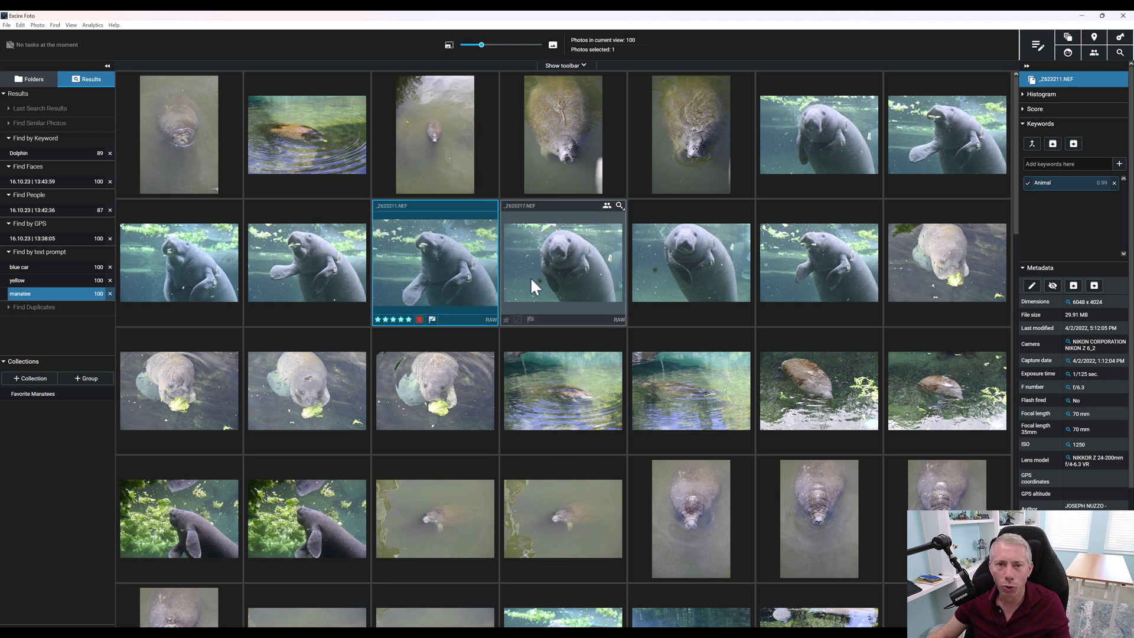
key(ctrl+d)
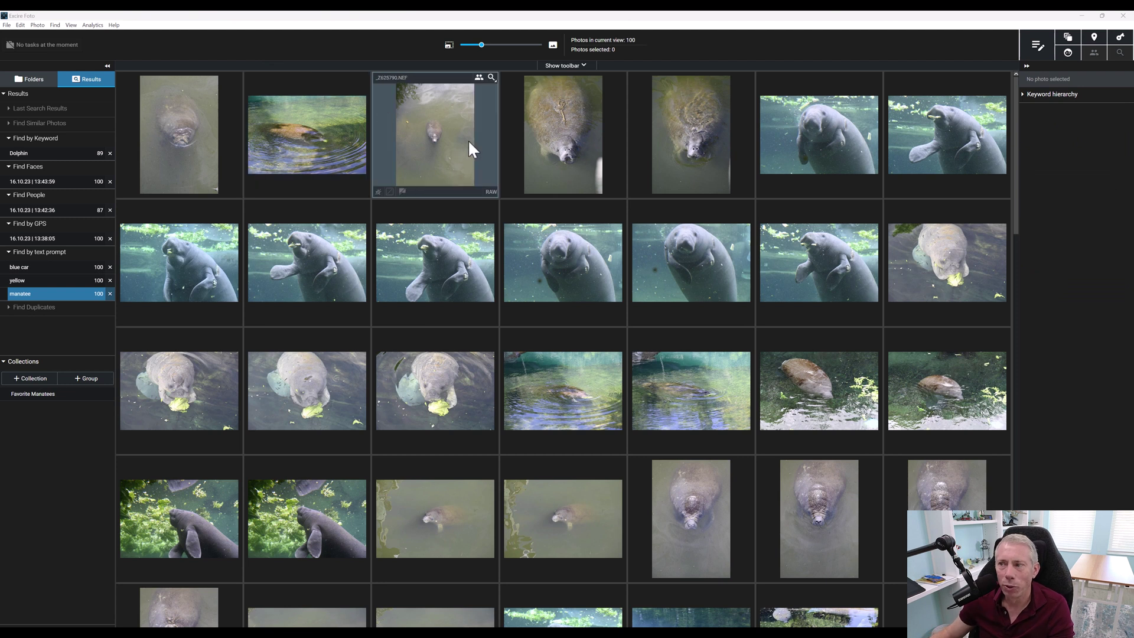
Step: Read _Z623217.NEF's 42.29 aesthetics score, then show the 87 Find People portraits
click(554, 273)
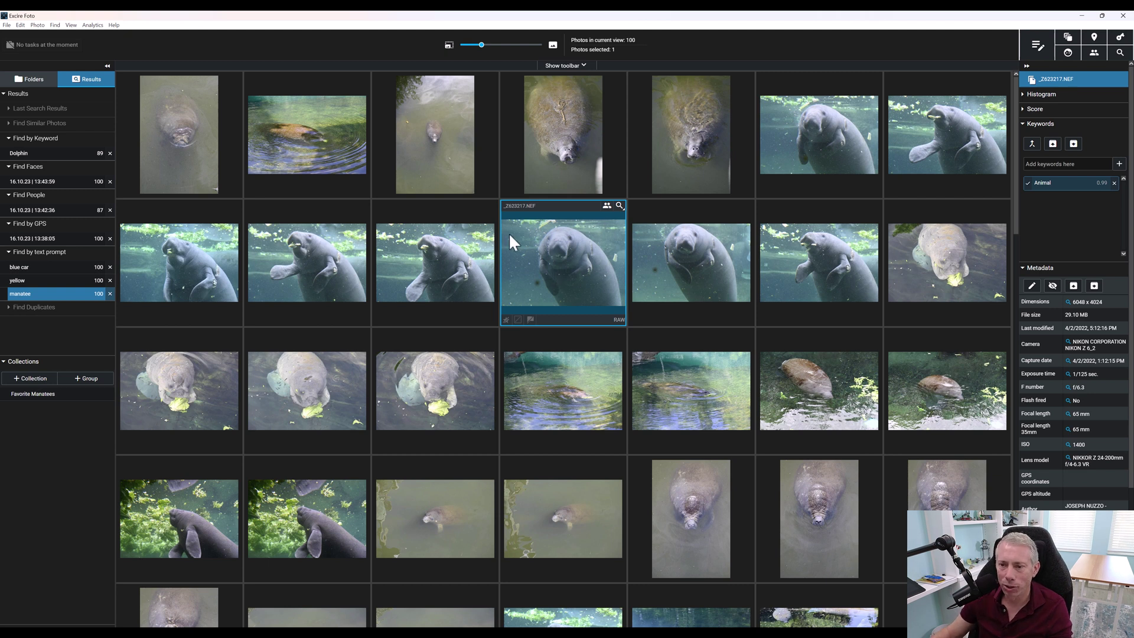
click(1023, 108)
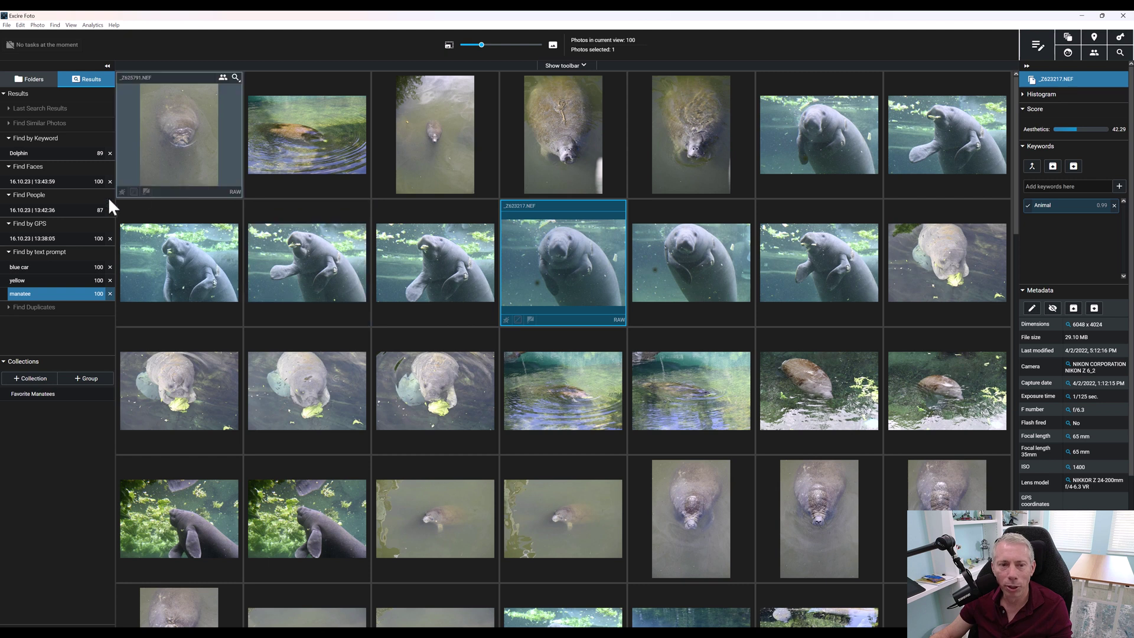
click(45, 210)
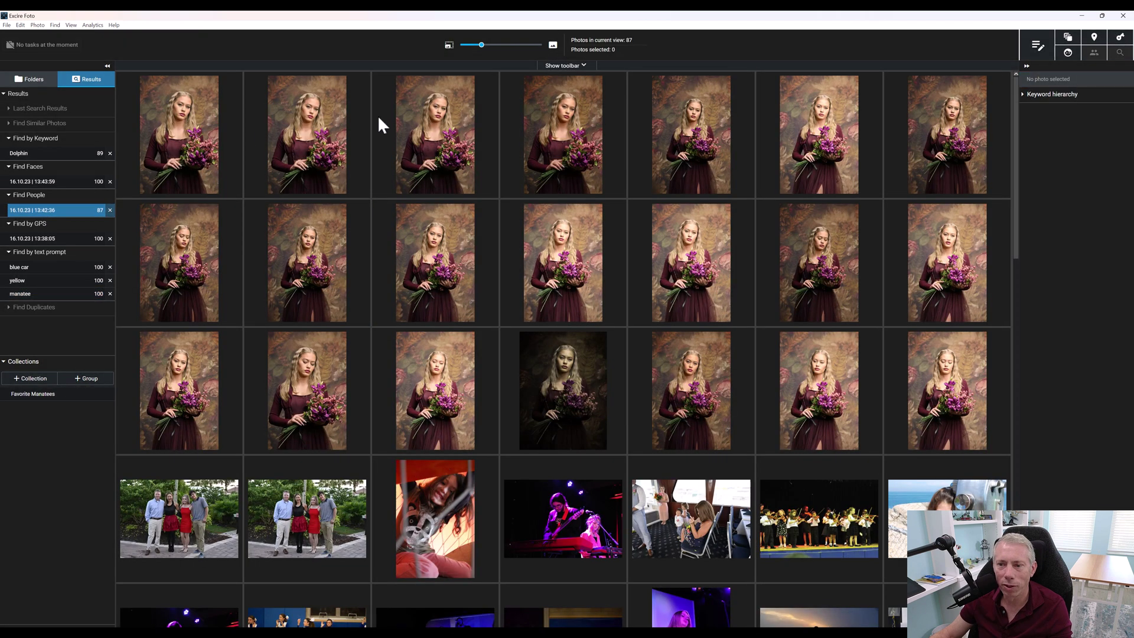
Step: Compare four portraits' aesthetics scores, ending on _NZ94630-Edit.psd at 79.76
click(571, 273)
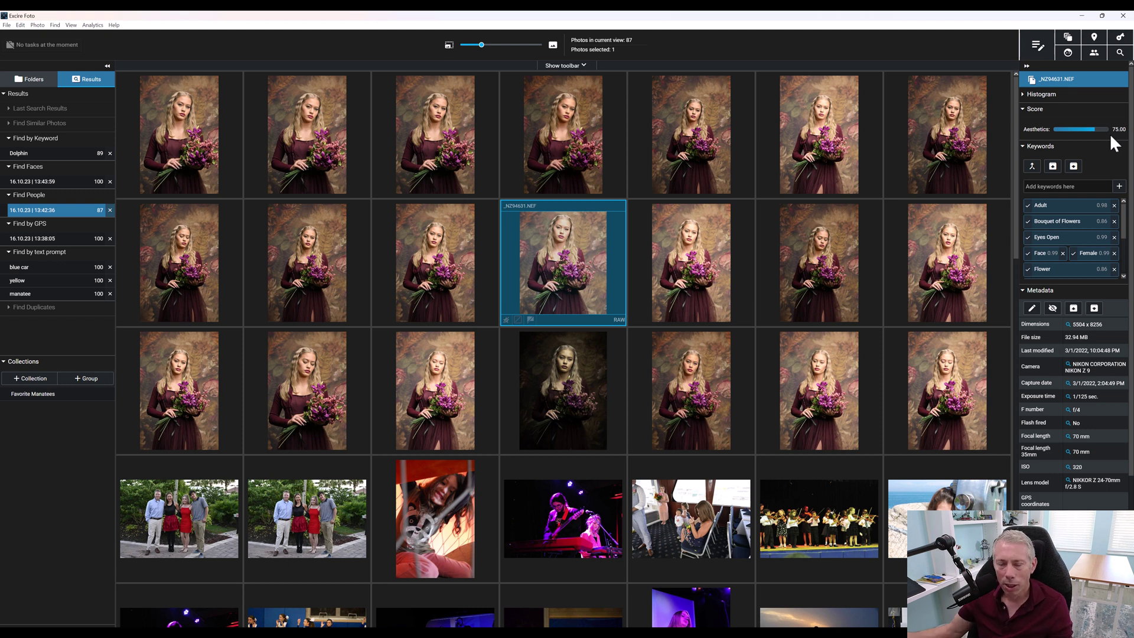
click(306, 155)
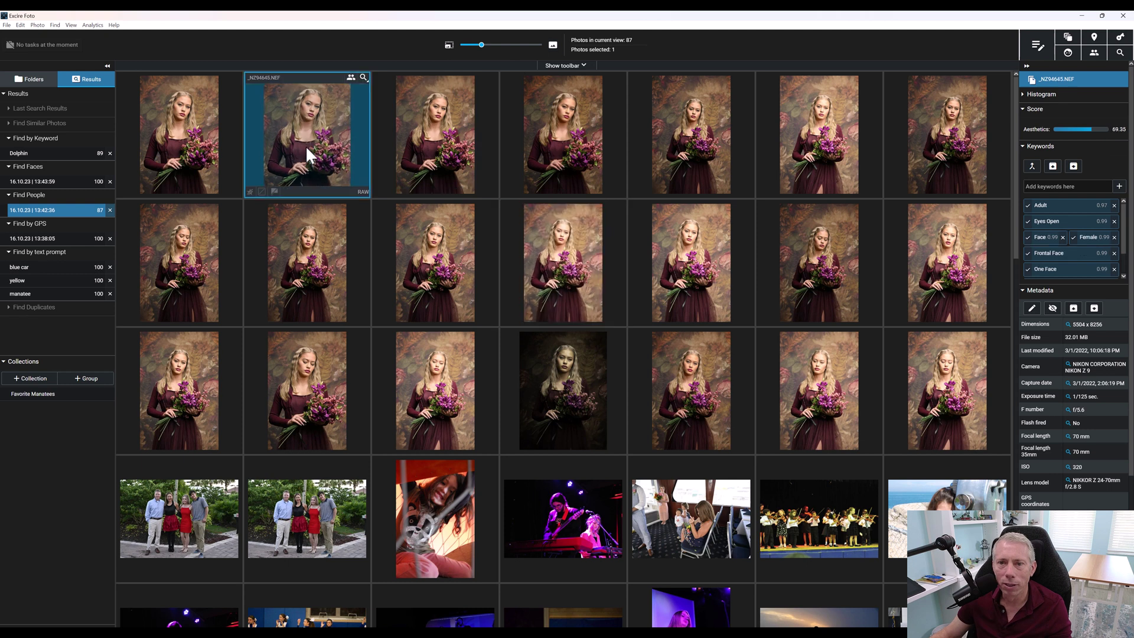
click(434, 136)
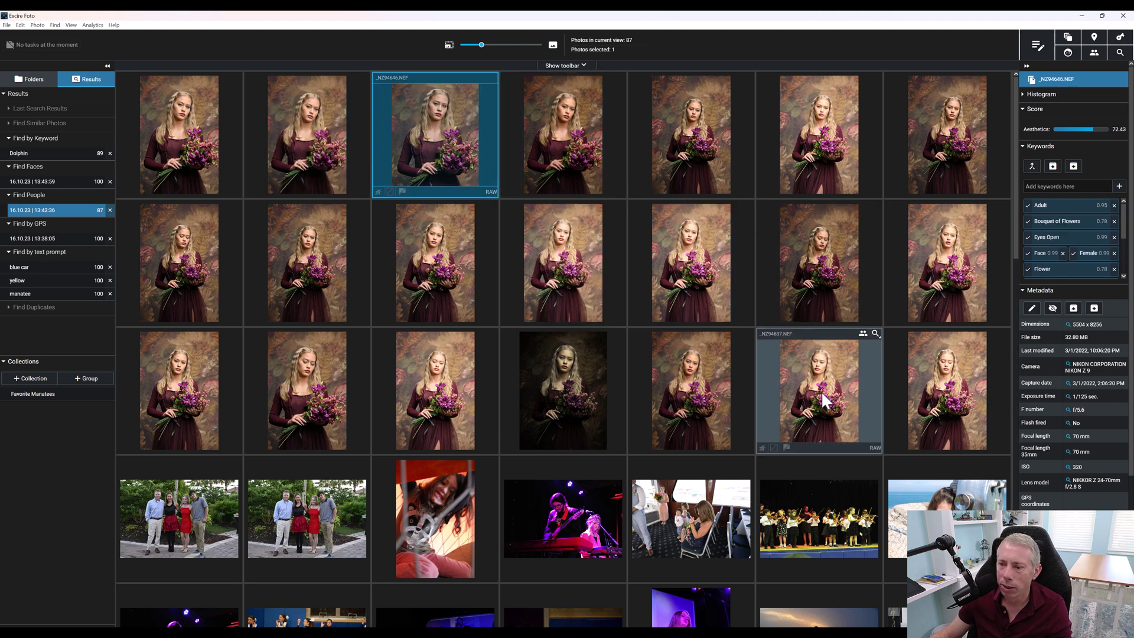
click(697, 390)
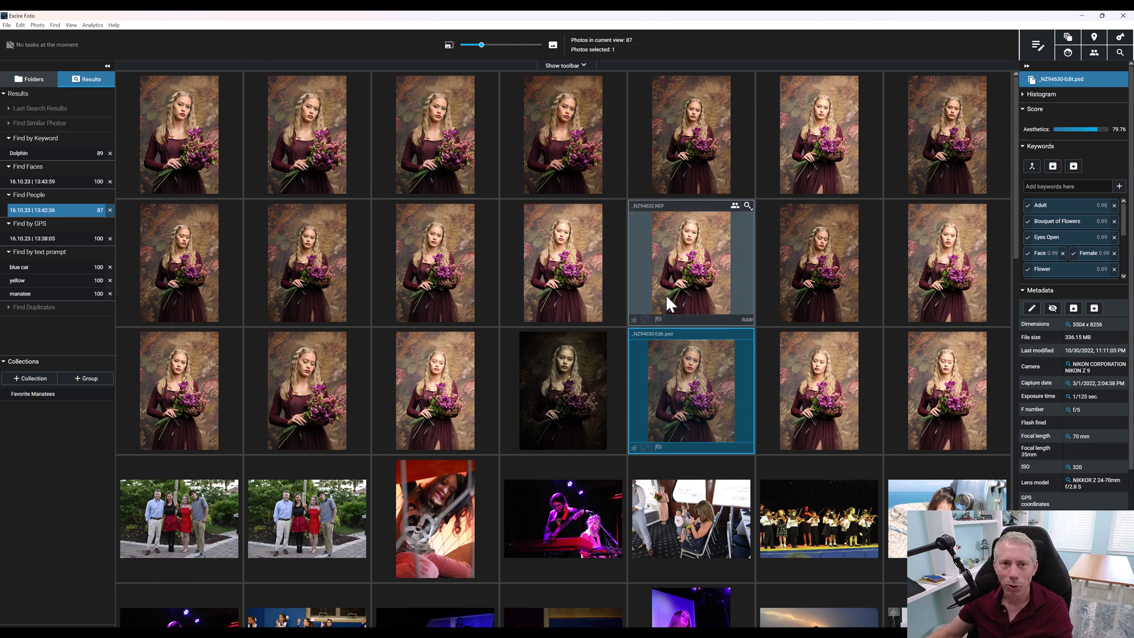
Step: Open _NZ94630-Edit.psd in the single-photo view and bring up its context menu
right_click(707, 380)
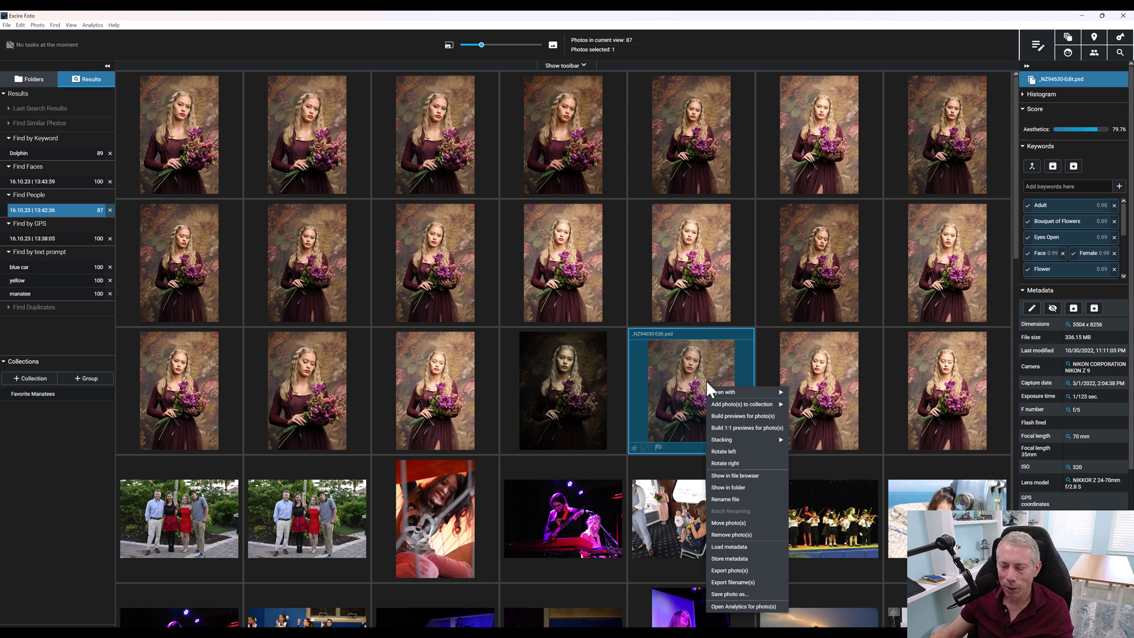
click(661, 381)
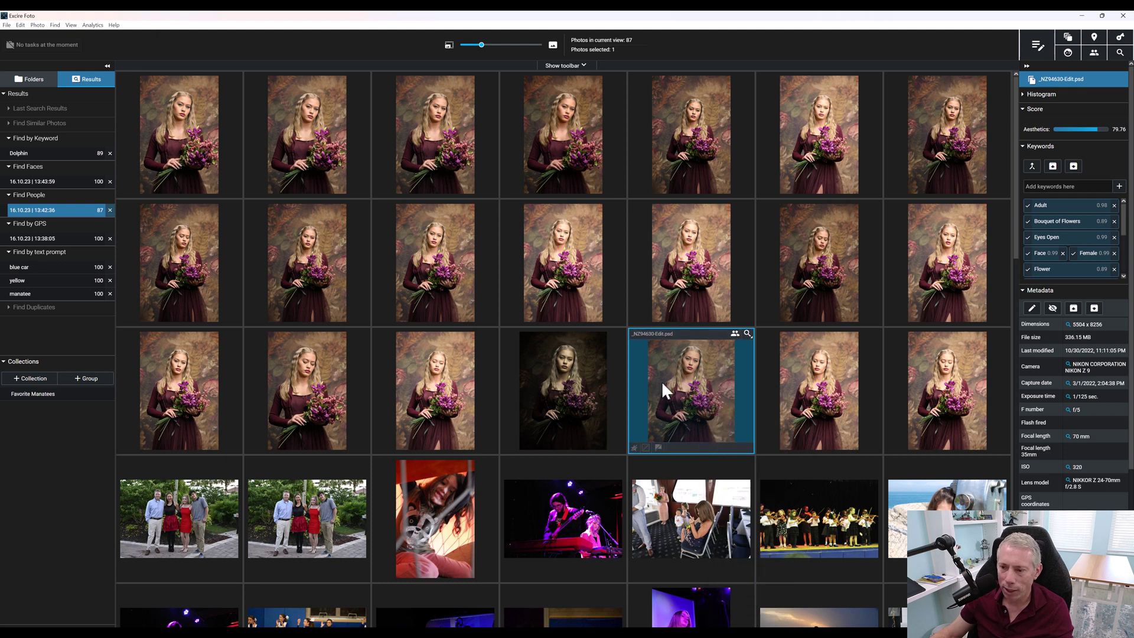
double_click(661, 381)
right_click(526, 162)
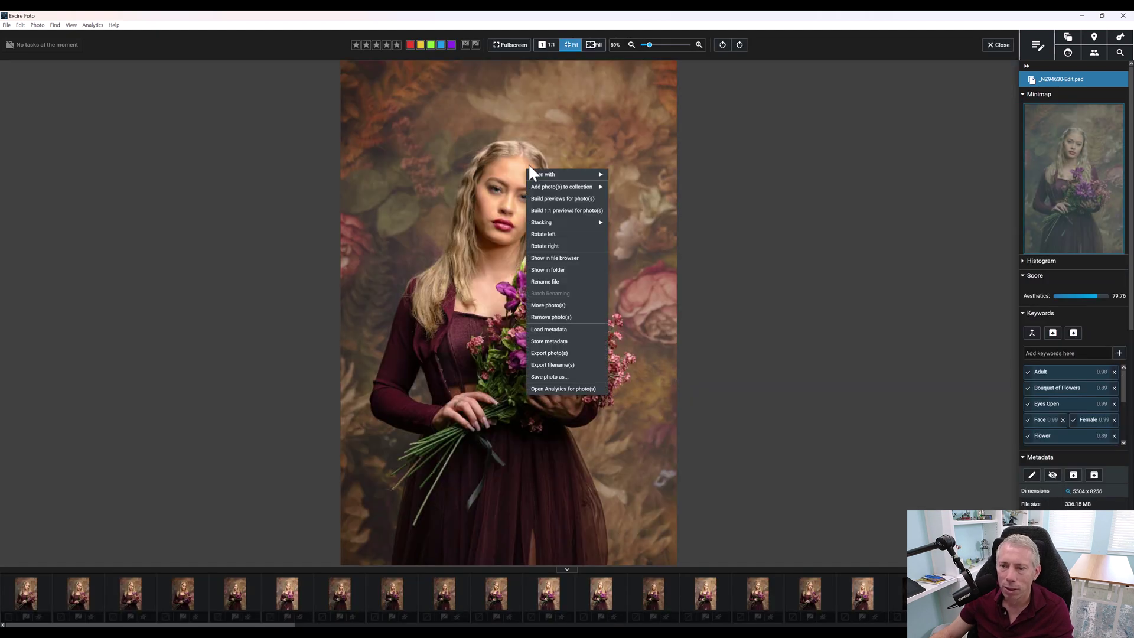
mouse_move(588, 174)
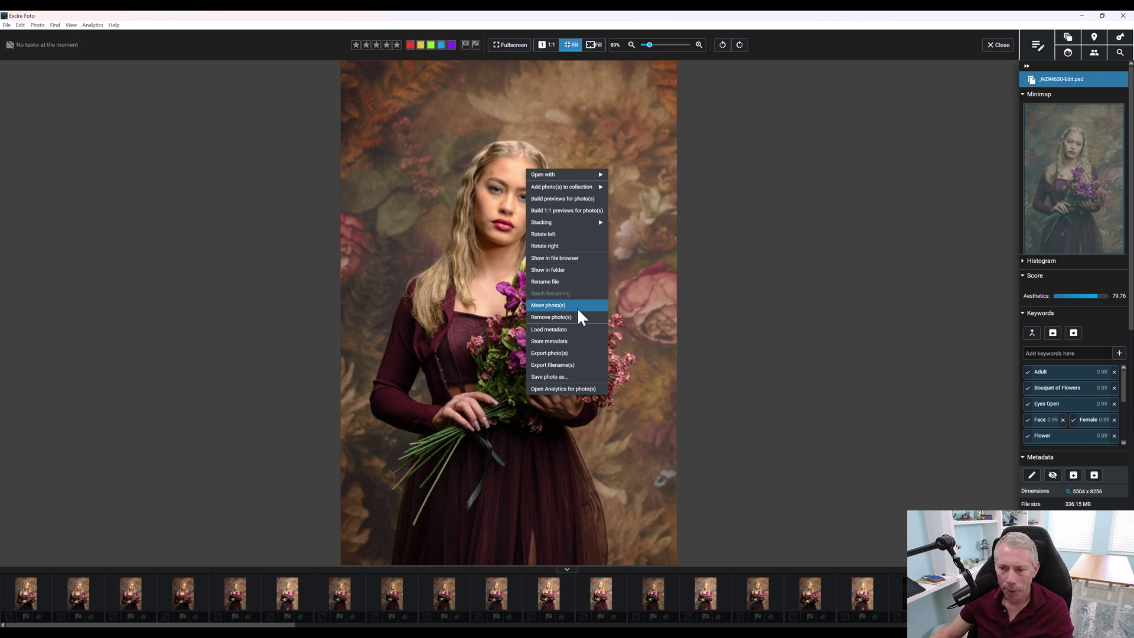
click(583, 353)
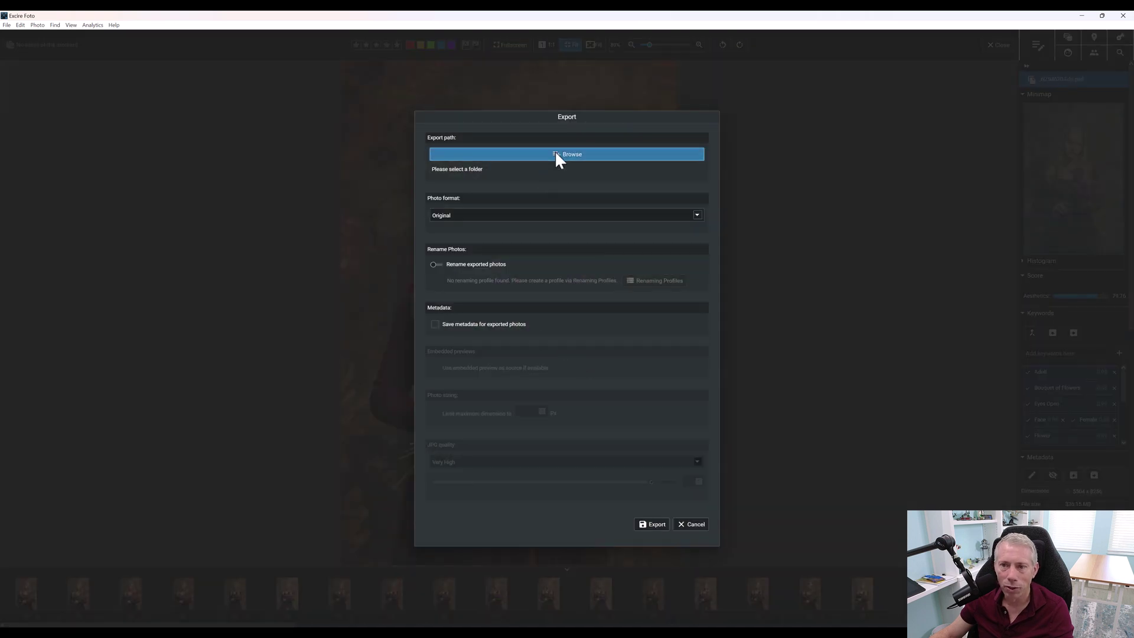
click(501, 219)
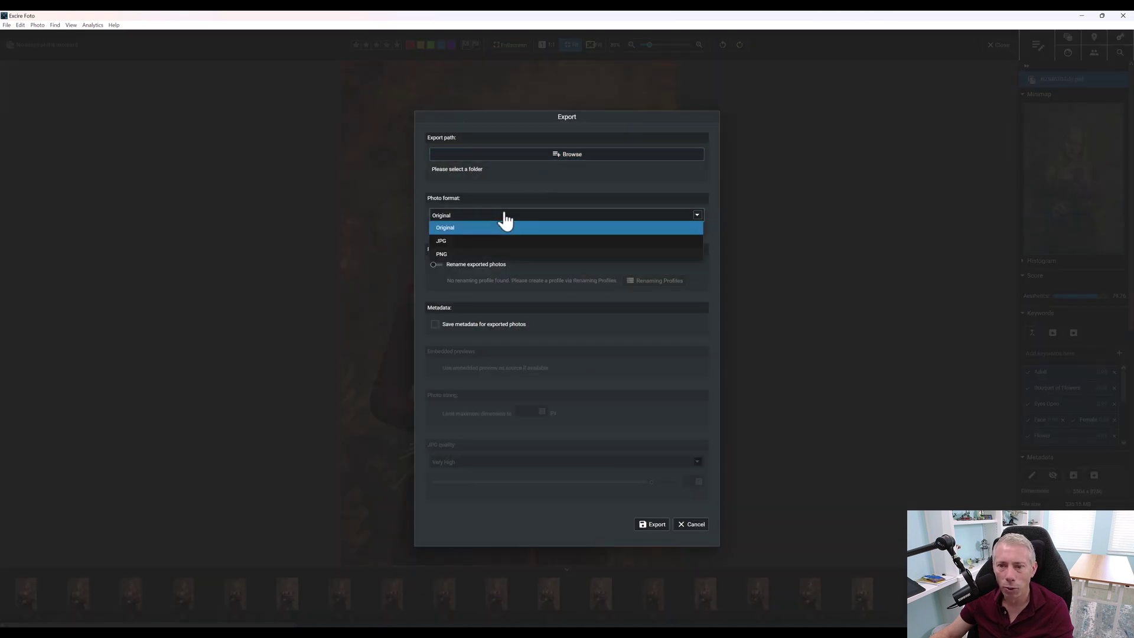
click(488, 200)
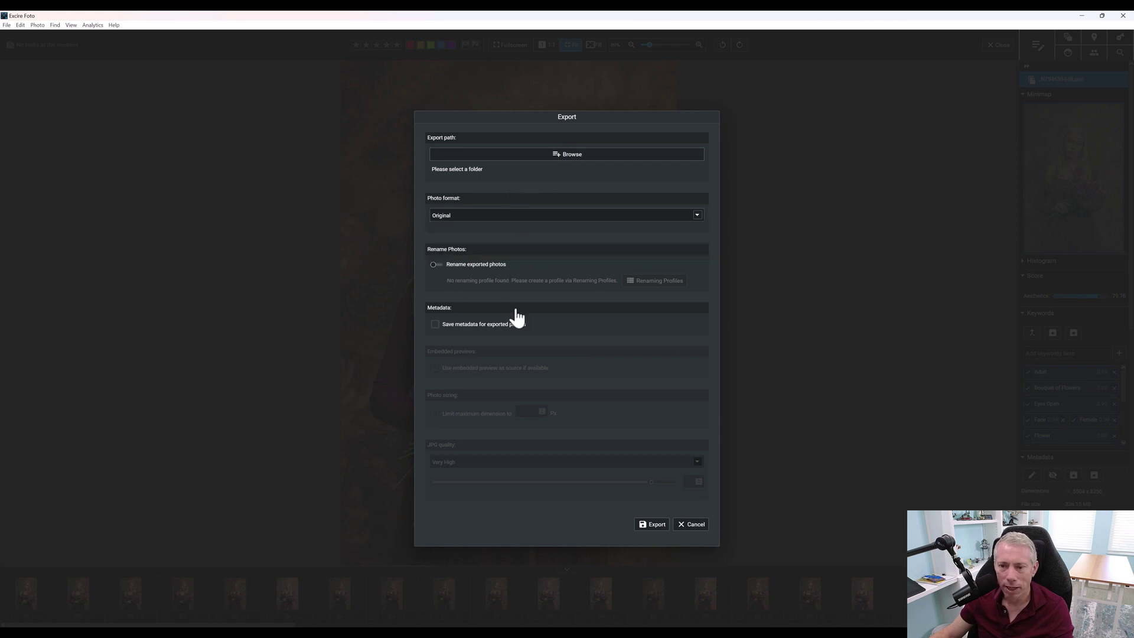
click(692, 525)
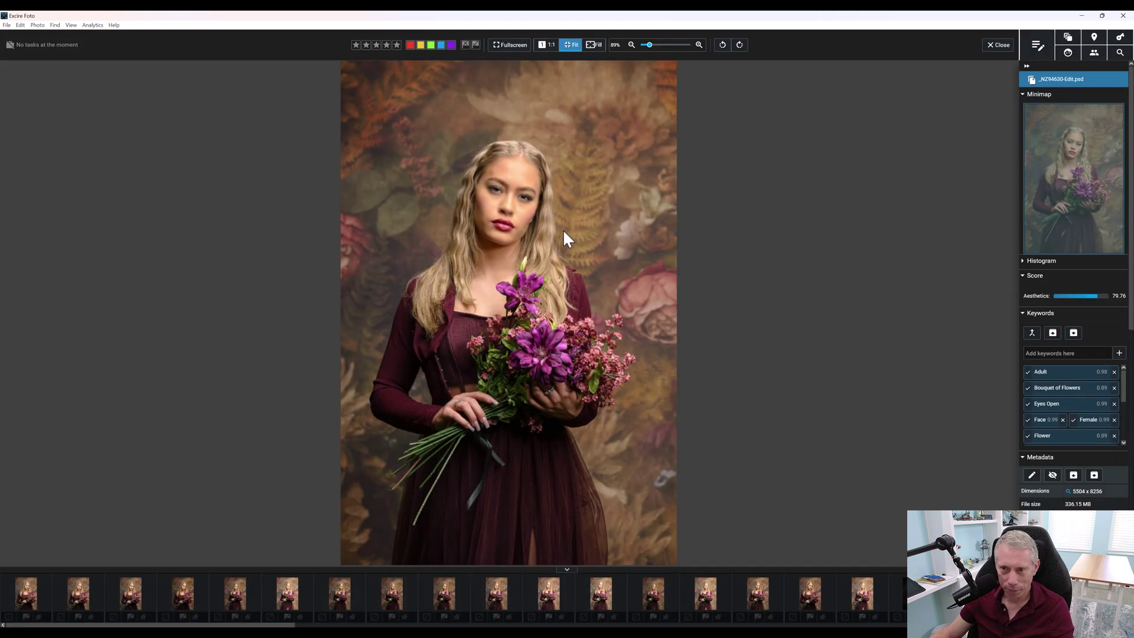